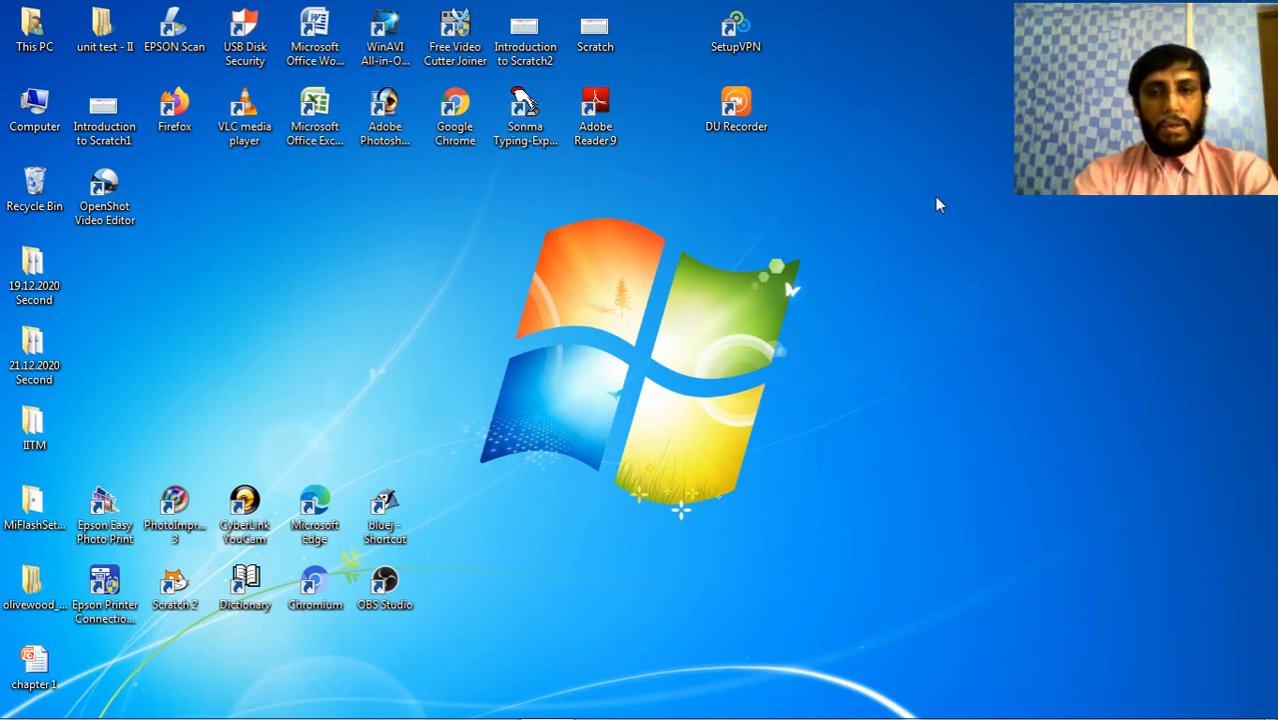
Set the desktop icon size to Medium icons
right_click(937, 198)
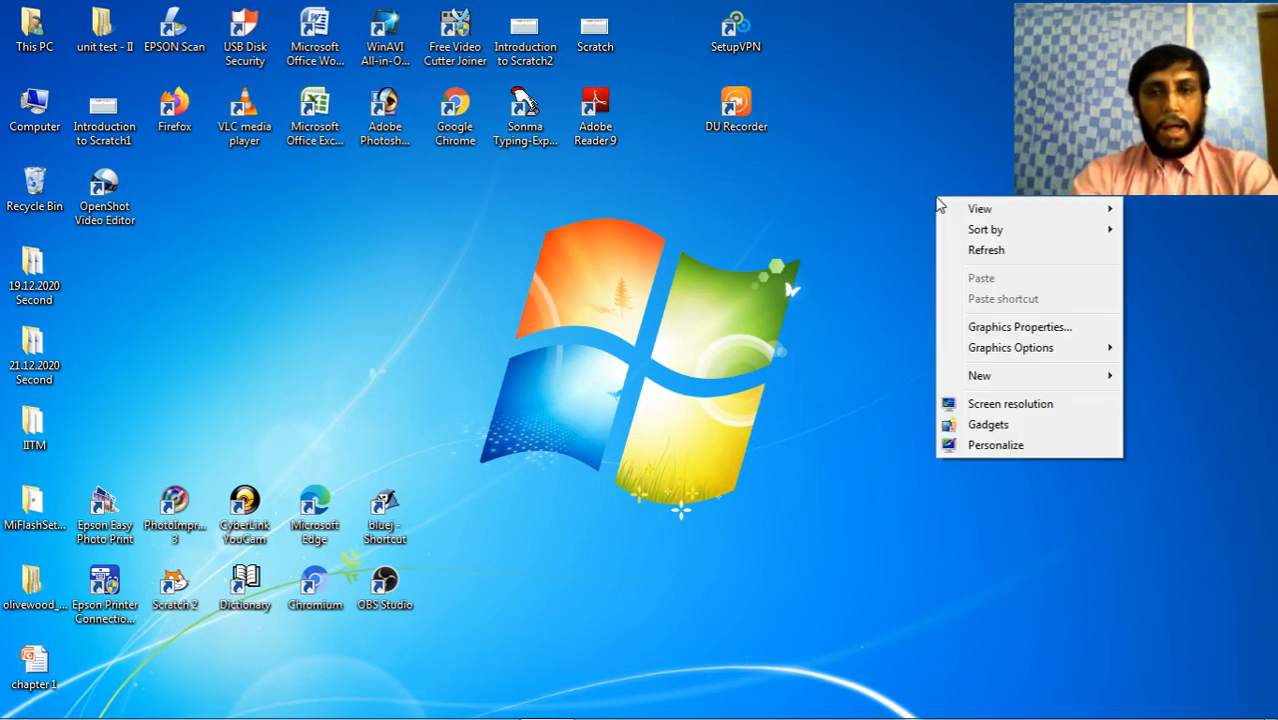
mouse_move(979, 212)
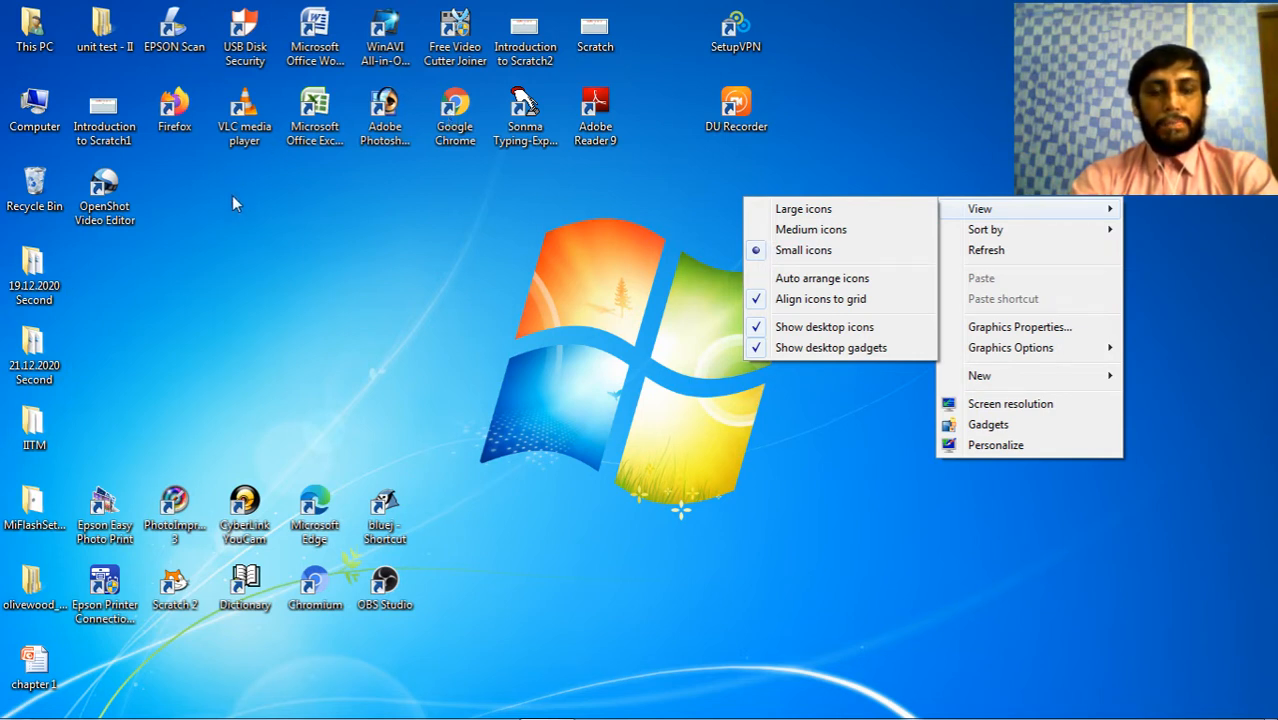
click(797, 238)
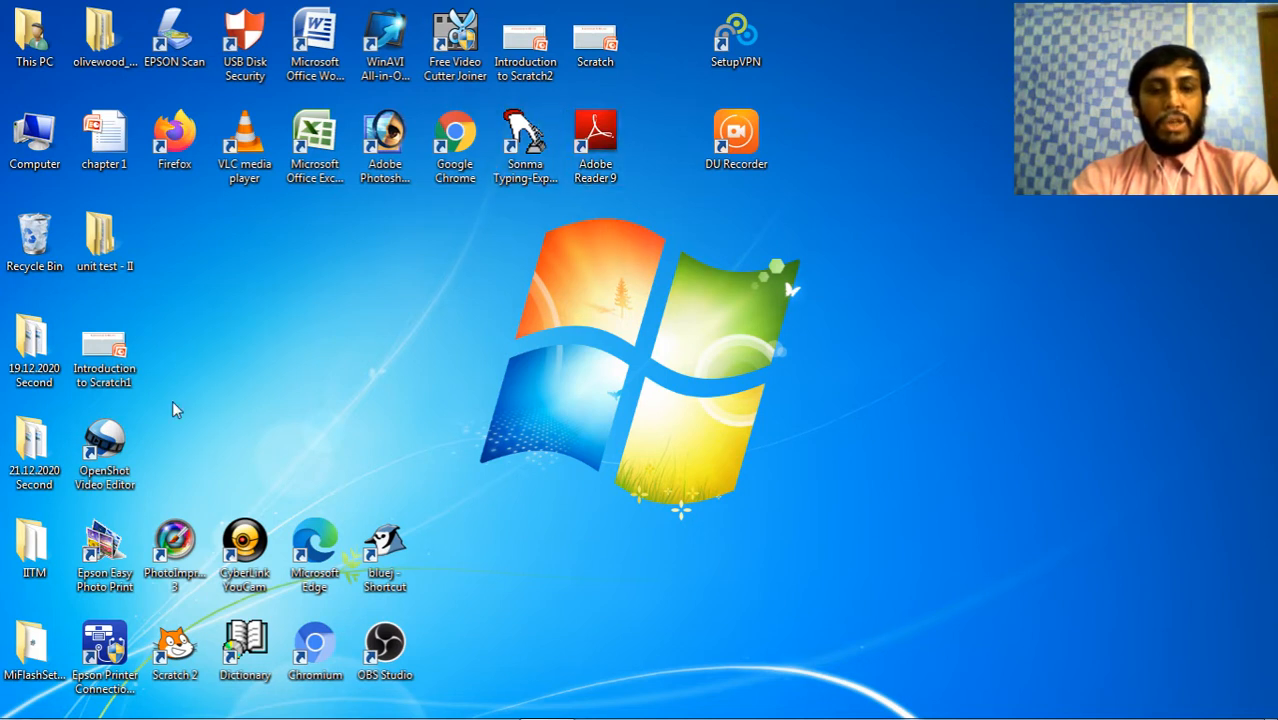
Set the desktop icon size to Large icons
right_click(920, 235)
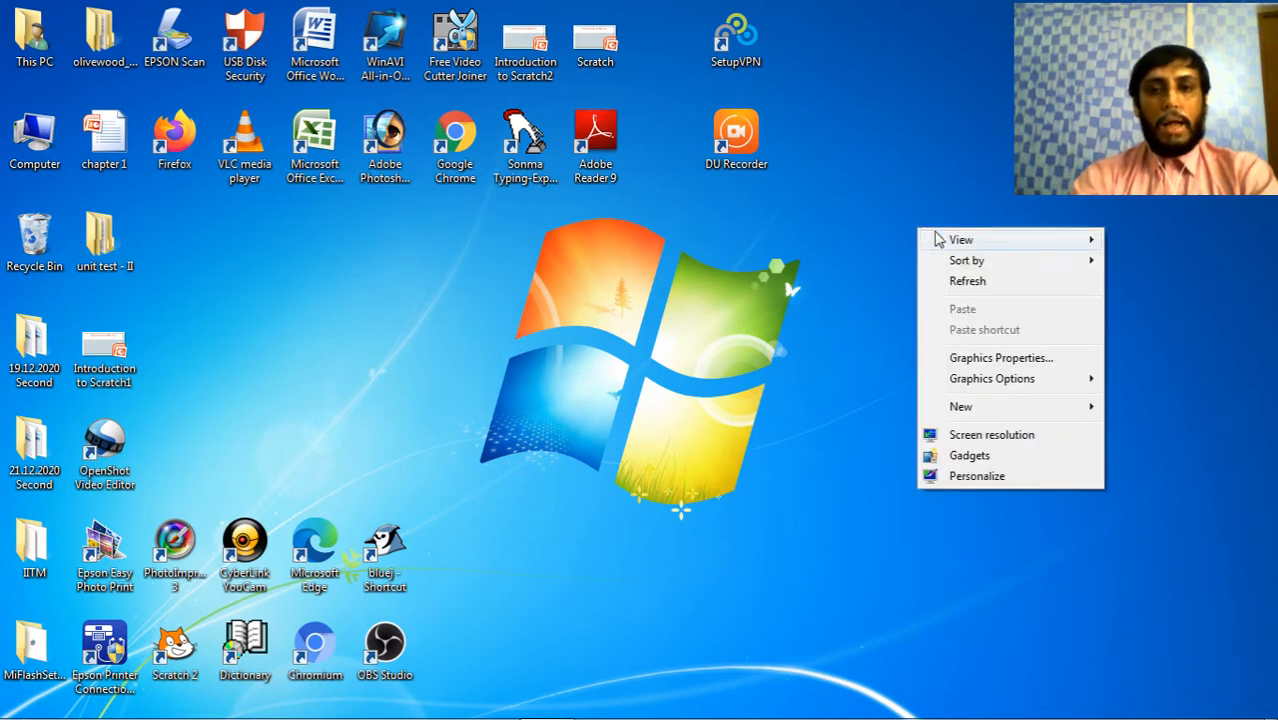
mouse_move(955, 250)
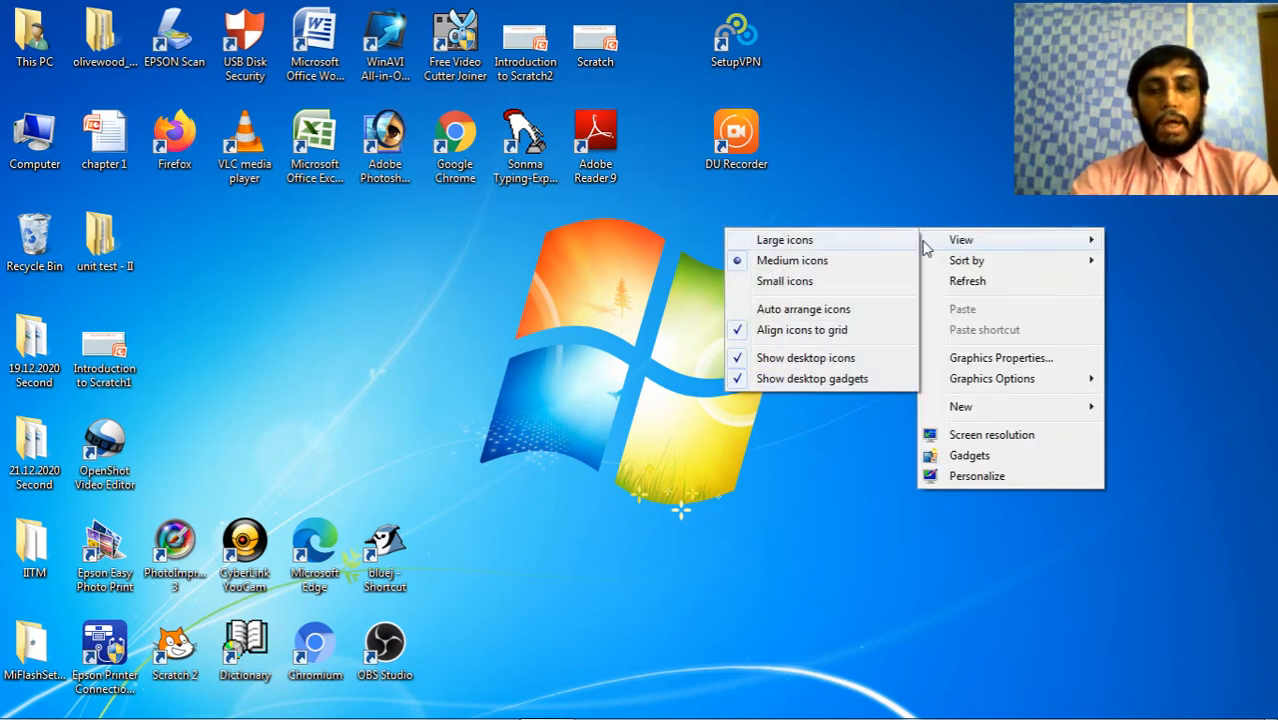
click(815, 244)
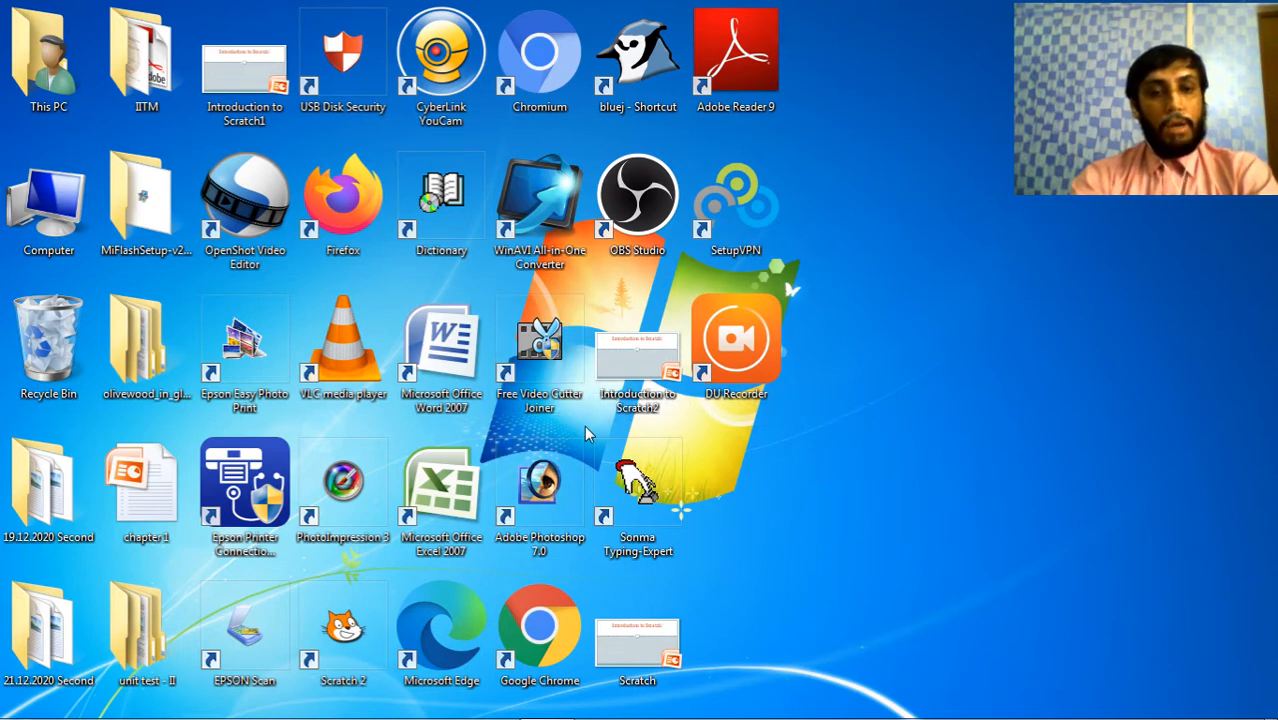
right_click(1000, 222)
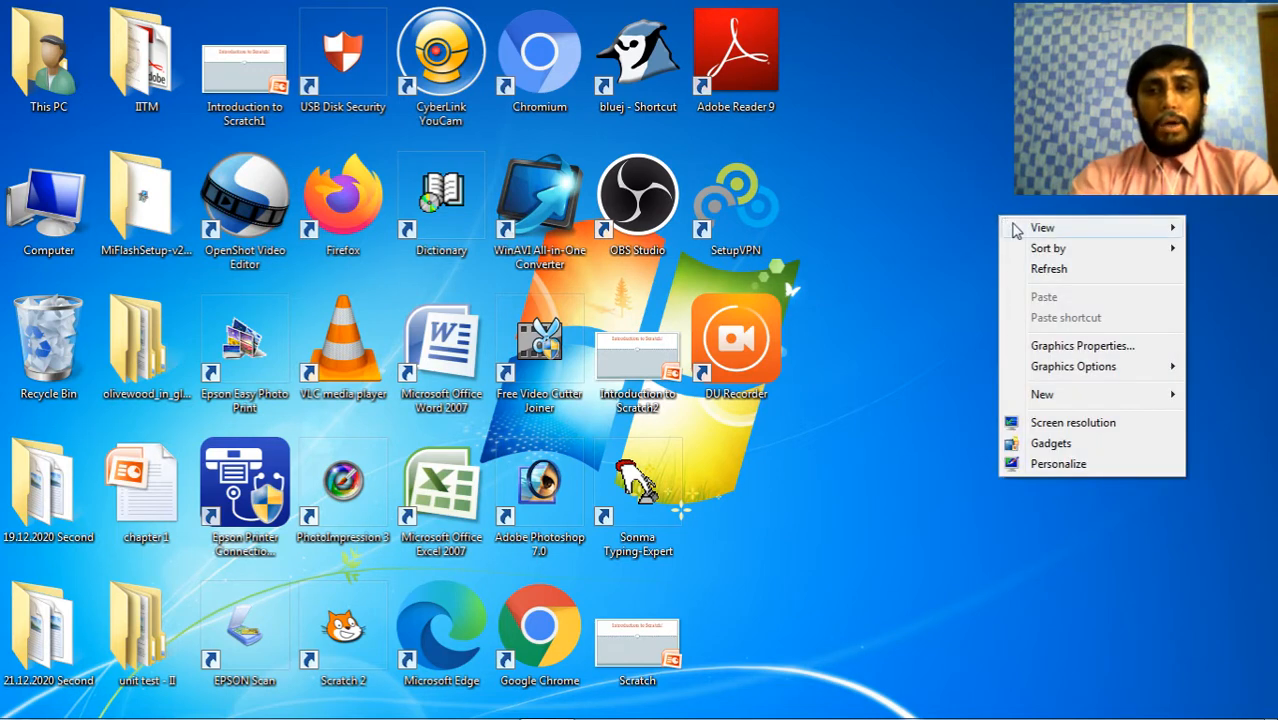
mouse_move(1038, 230)
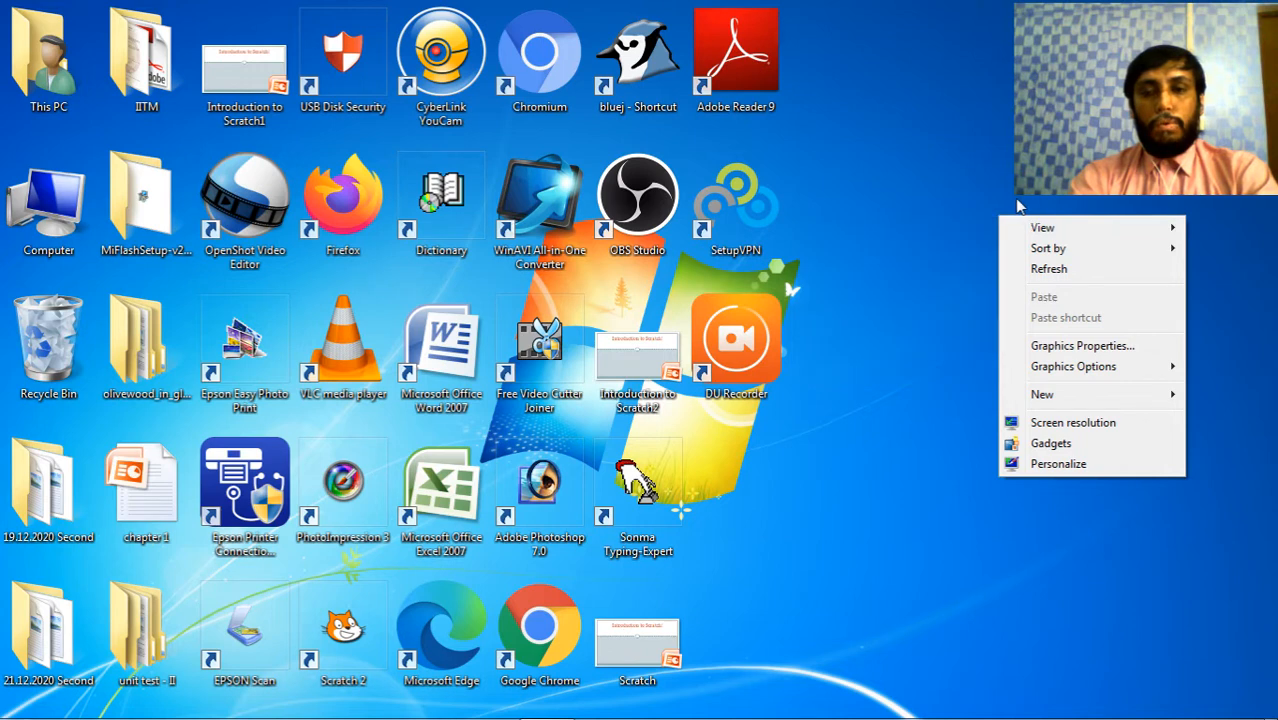
click(1005, 130)
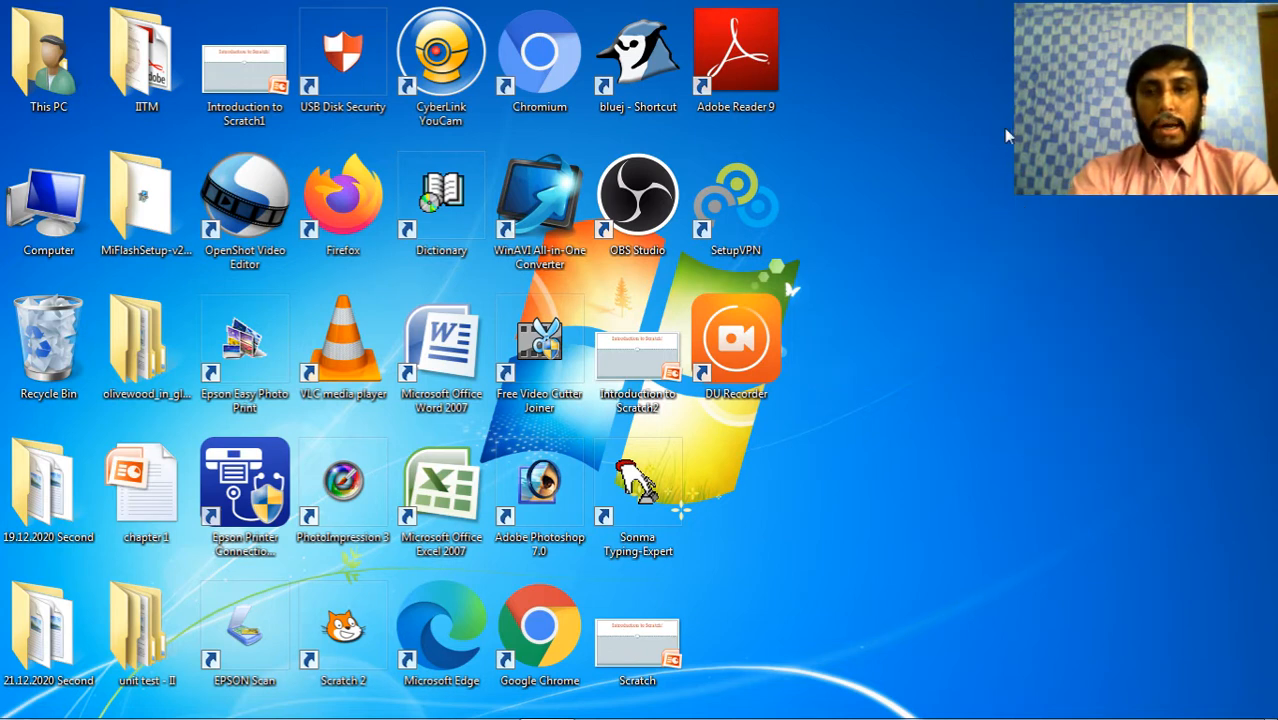
Enable automatic arrangement of the desktop icons and disable their alignment to the grid
right_click(1007, 134)
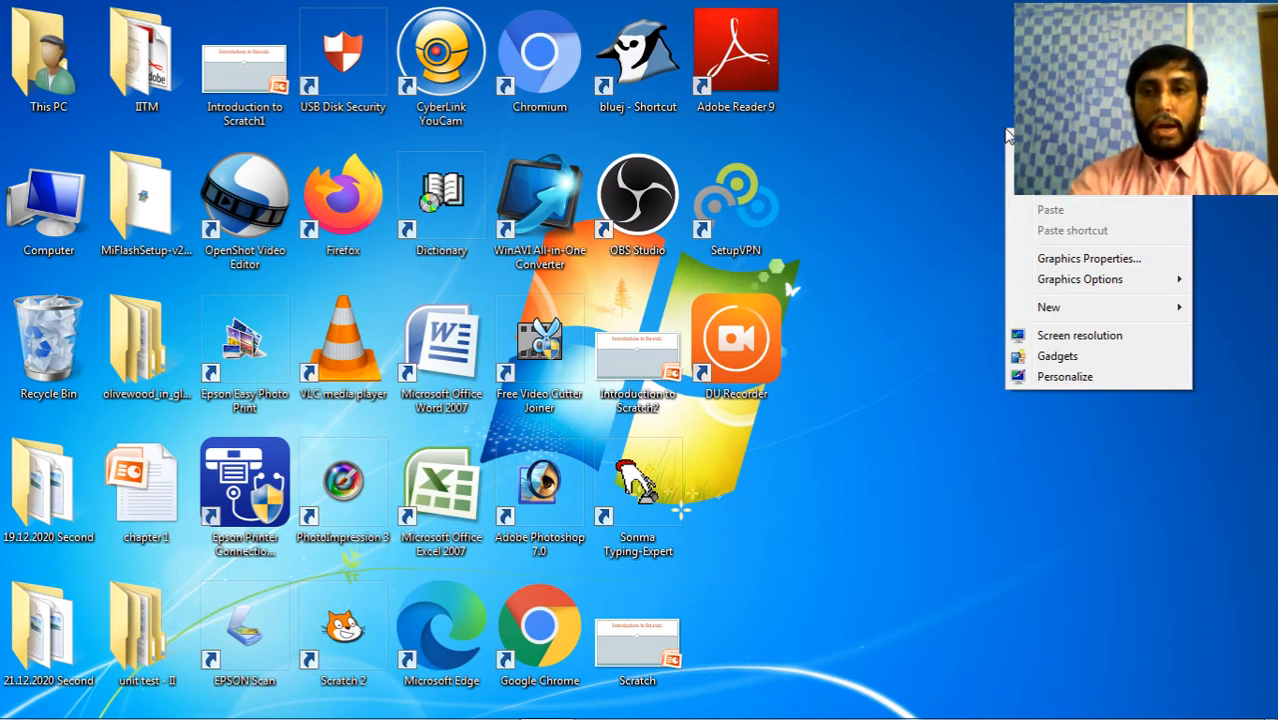
mouse_move(1012, 138)
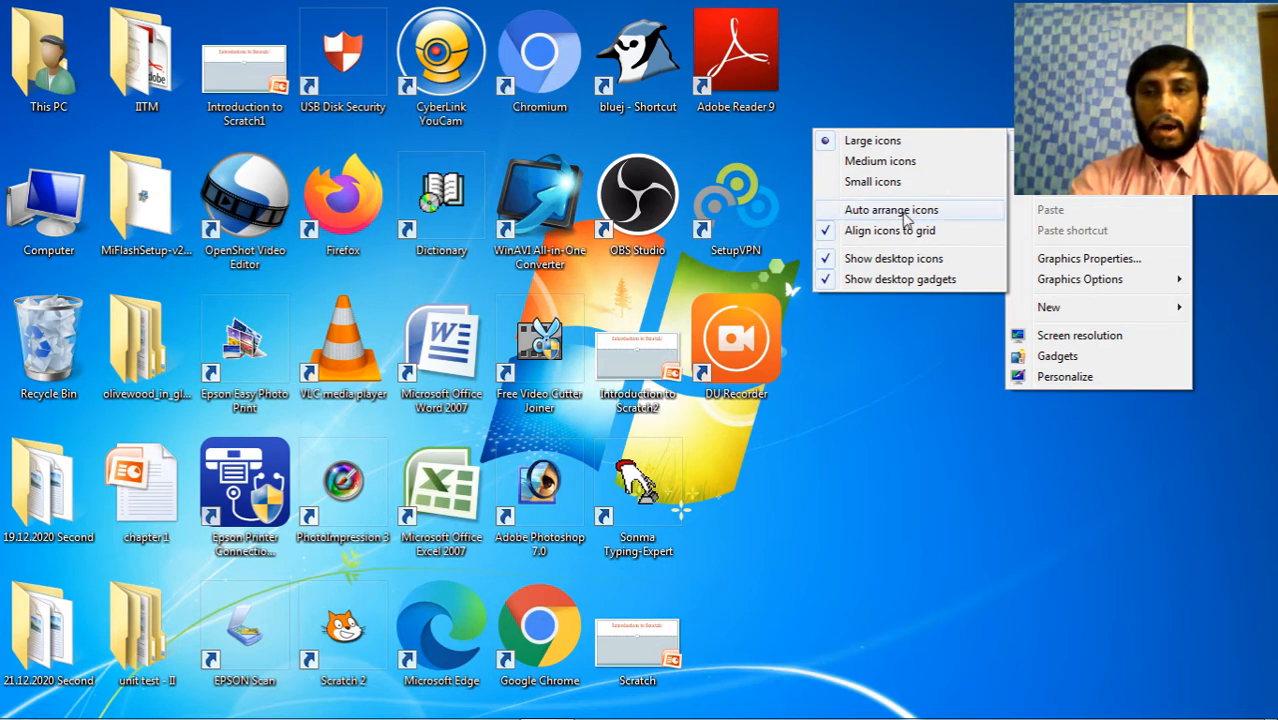
click(904, 211)
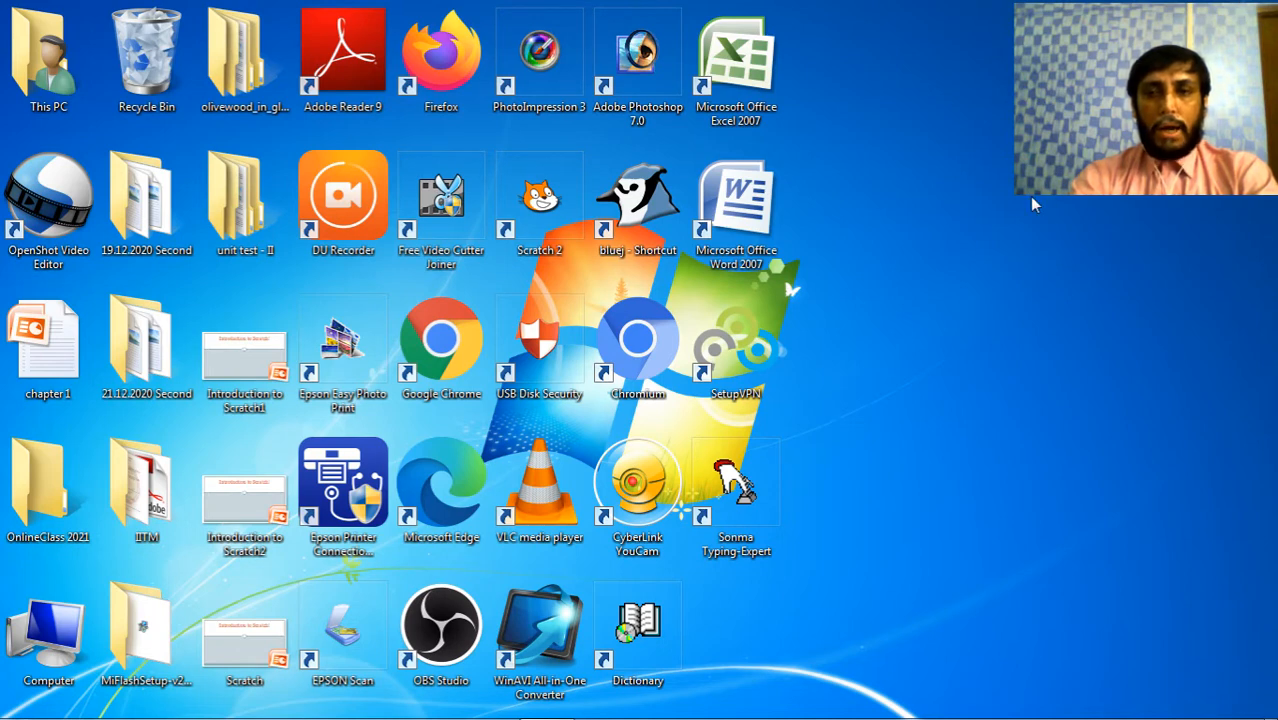
right_click(945, 215)
mouse_move(968, 226)
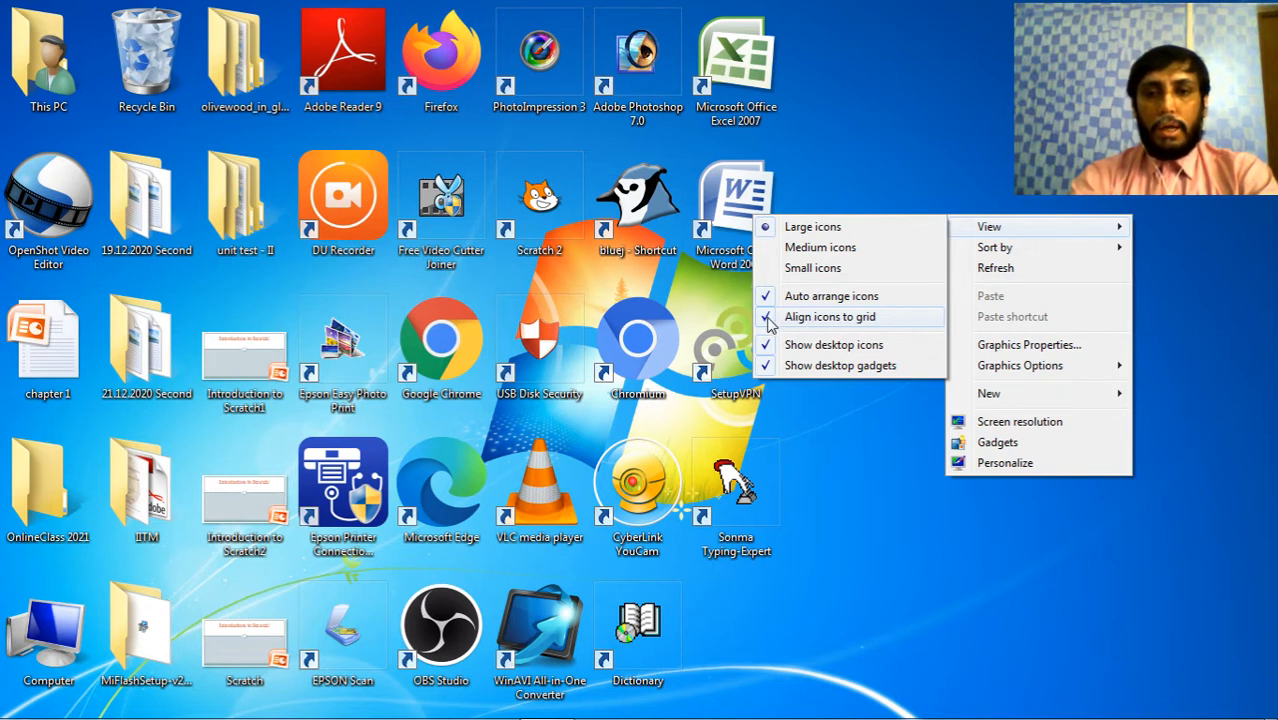
click(767, 318)
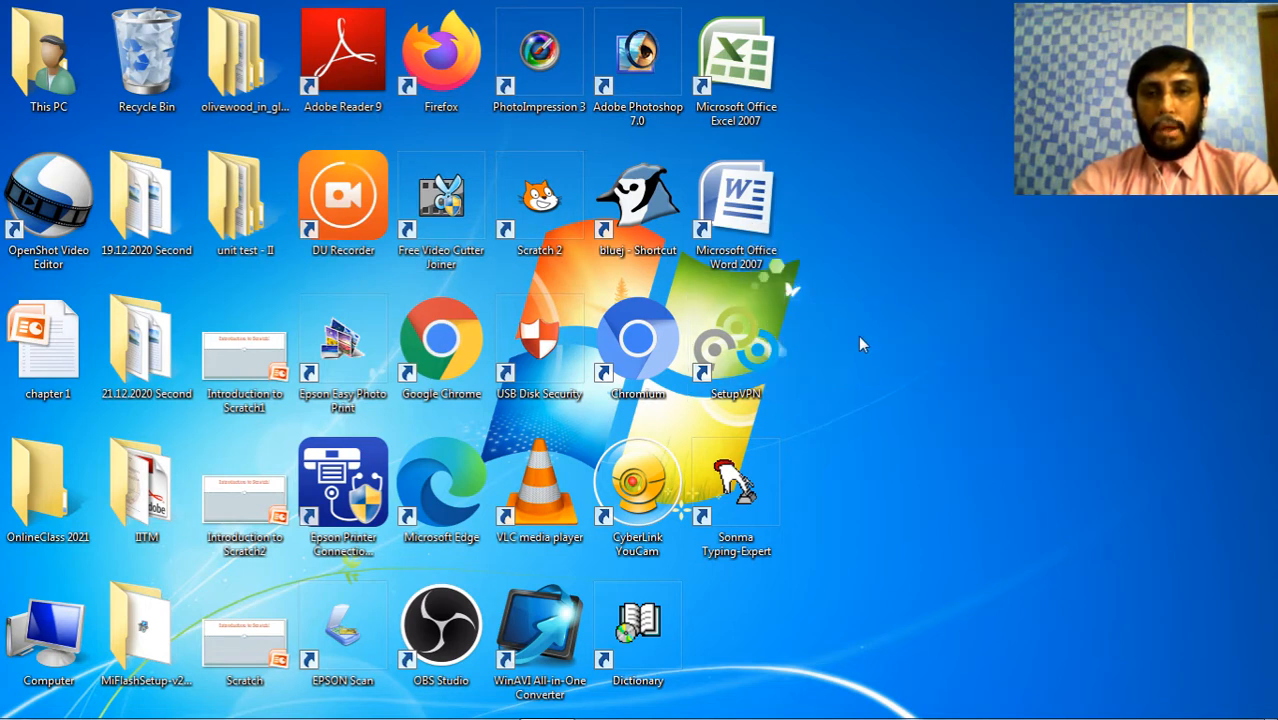
Hide all icons on the desktop, and show them again
right_click(914, 178)
mouse_move(963, 193)
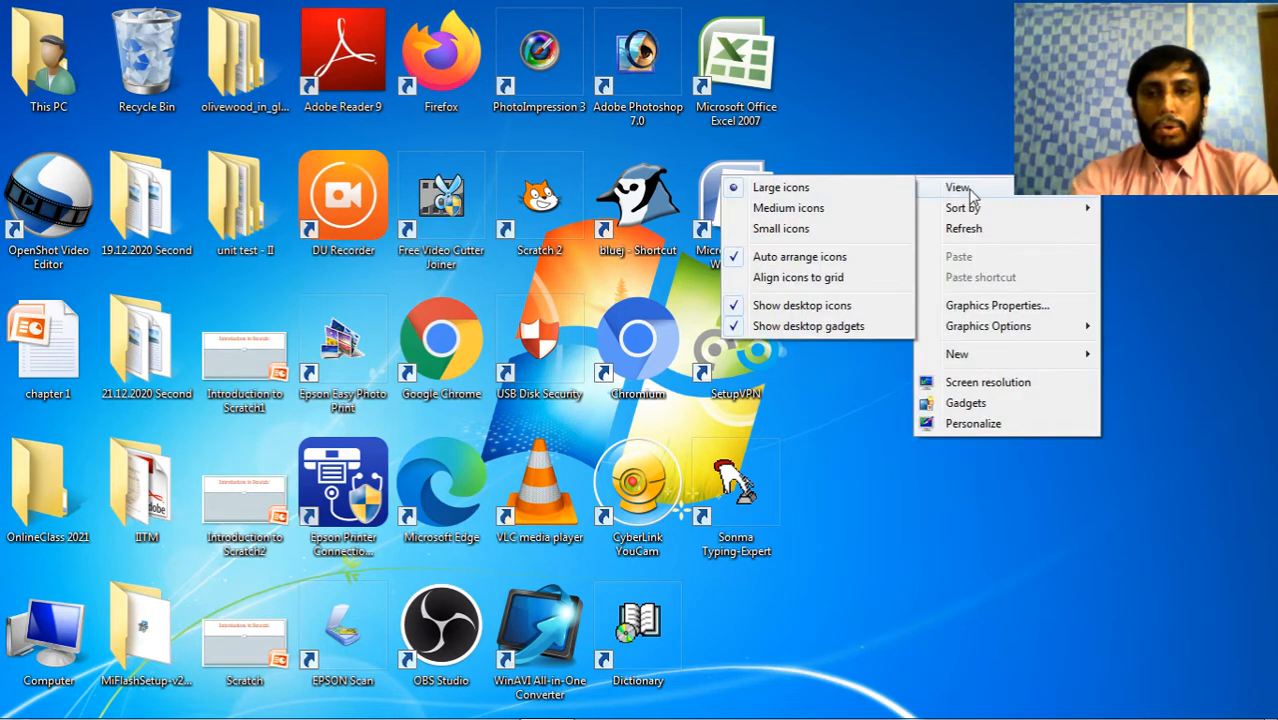
click(740, 314)
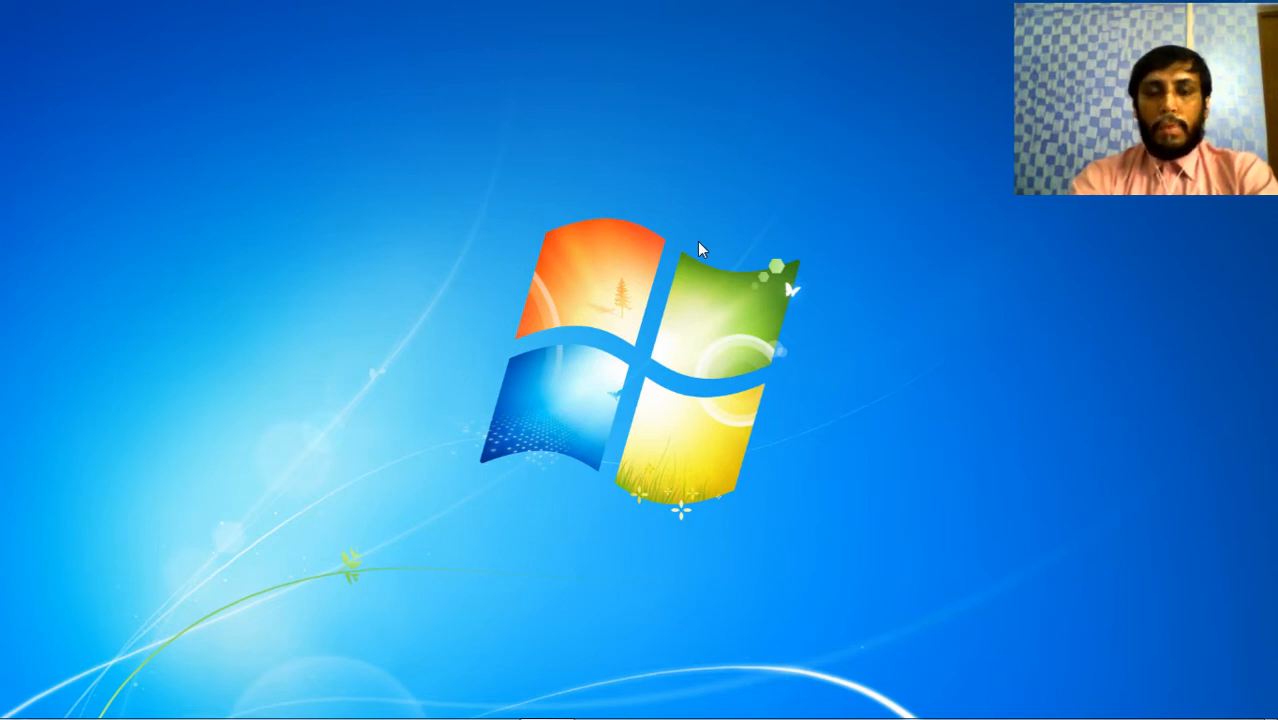
right_click(826, 174)
mouse_move(862, 188)
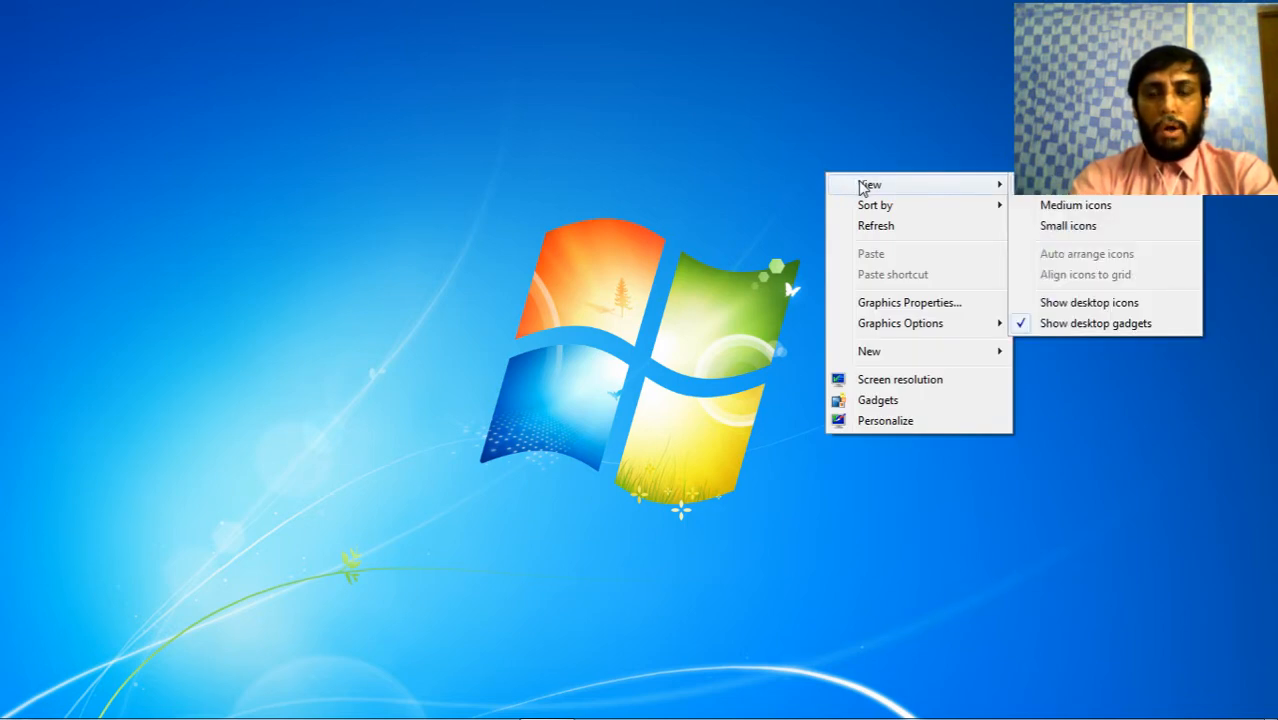
click(1033, 311)
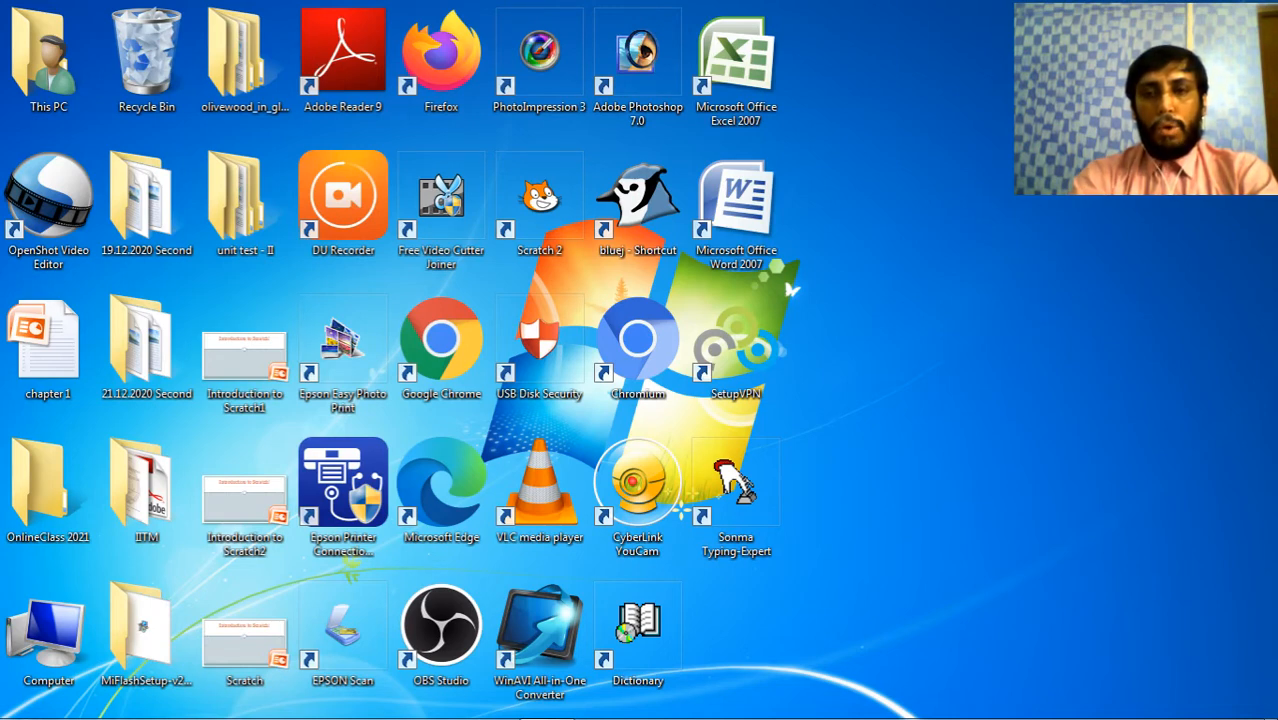
Repeat turning the display of desktop icons off and back on
right_click(1017, 196)
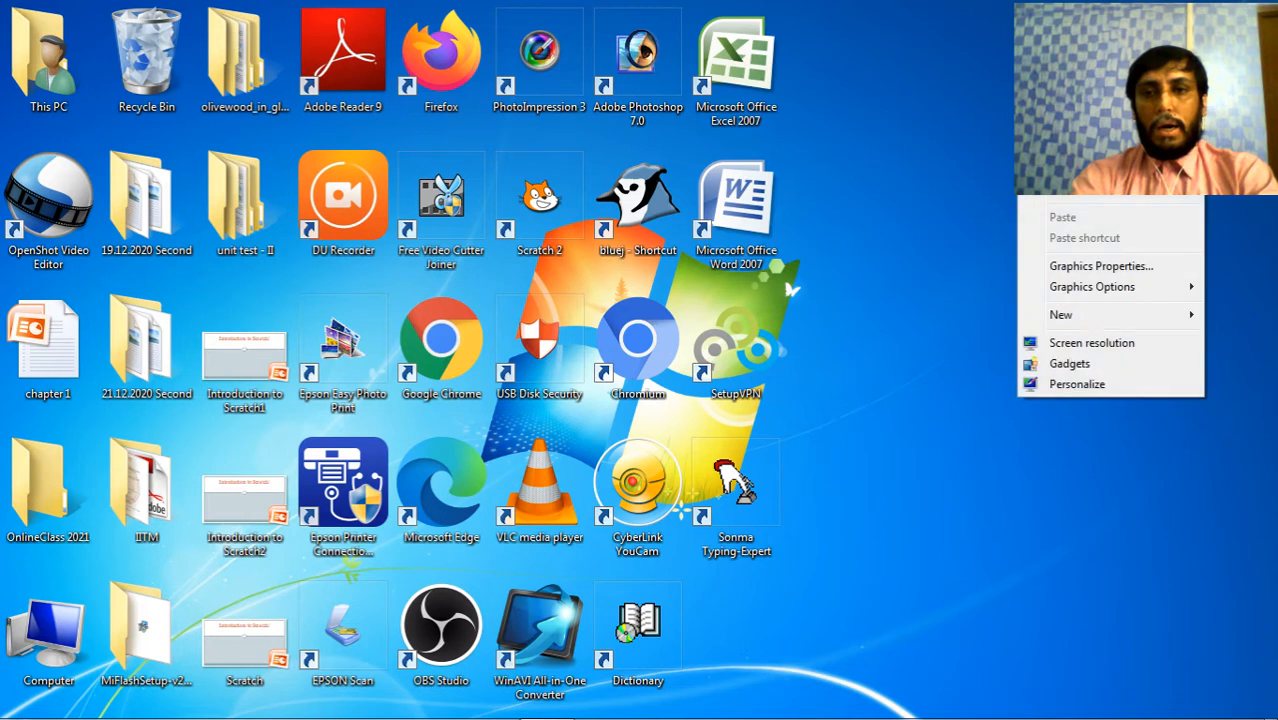
mouse_move(1066, 148)
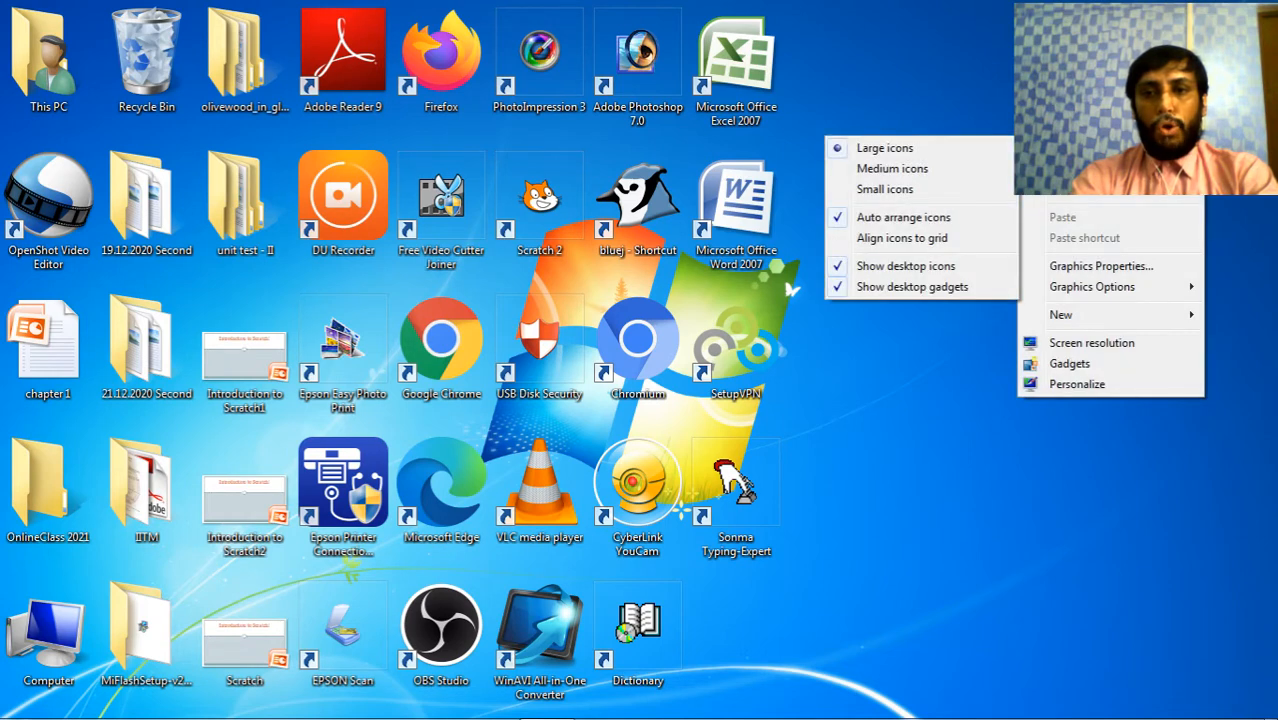
click(842, 276)
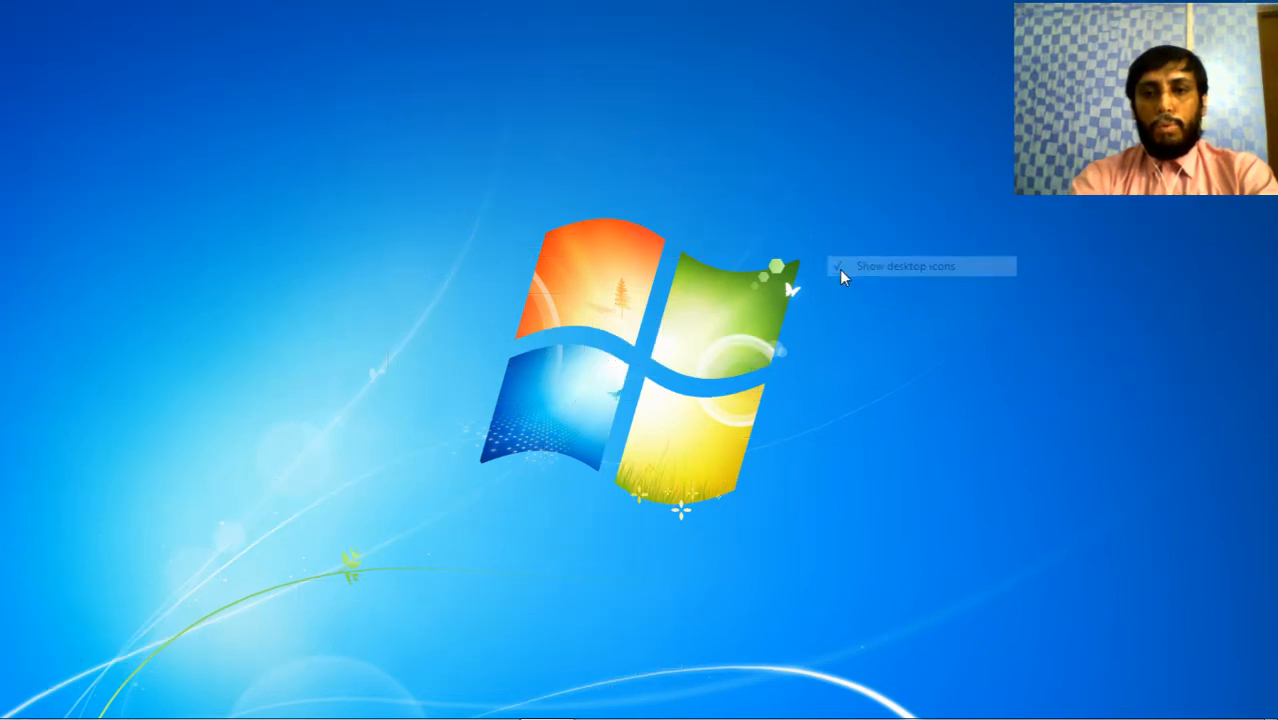
right_click(926, 122)
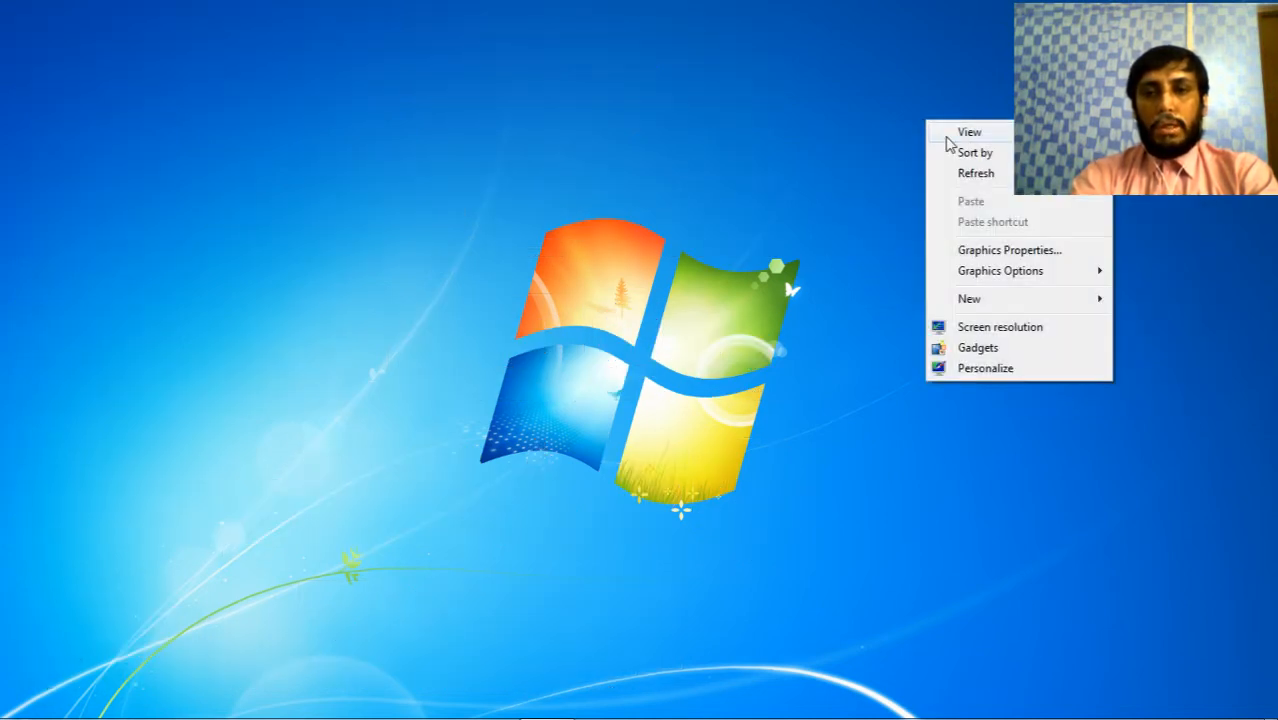
mouse_move(965, 138)
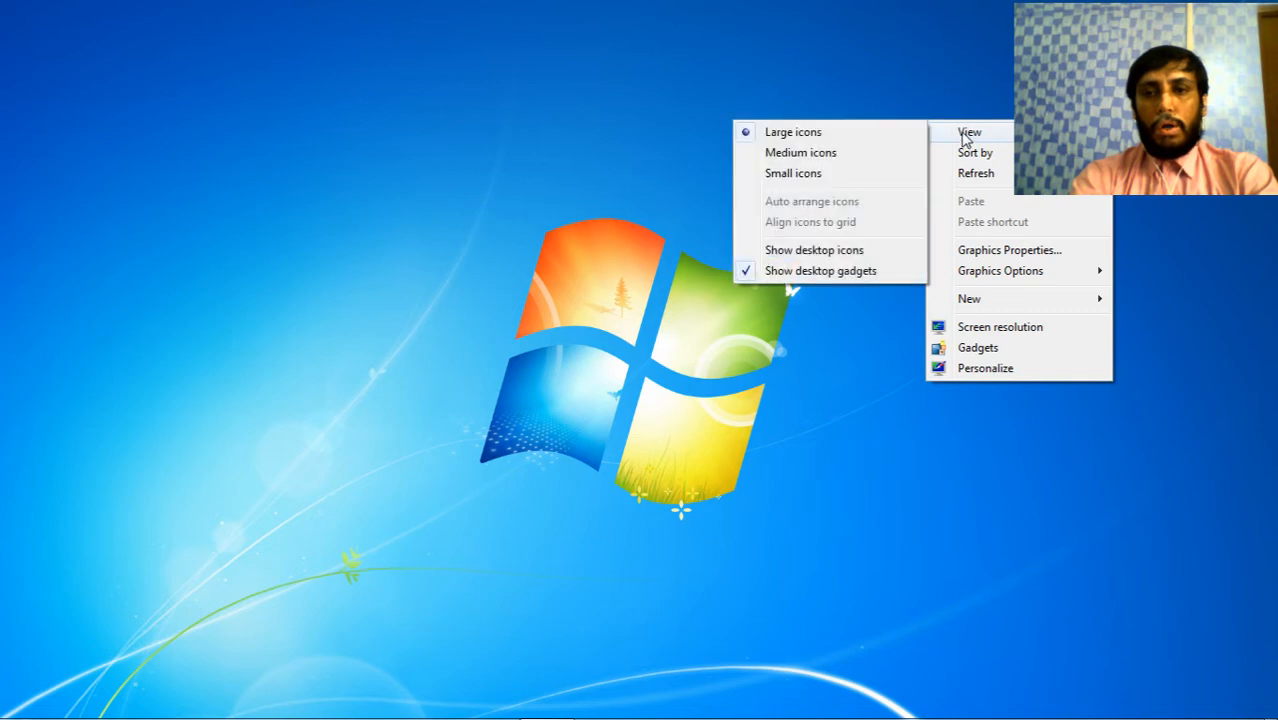
click(751, 254)
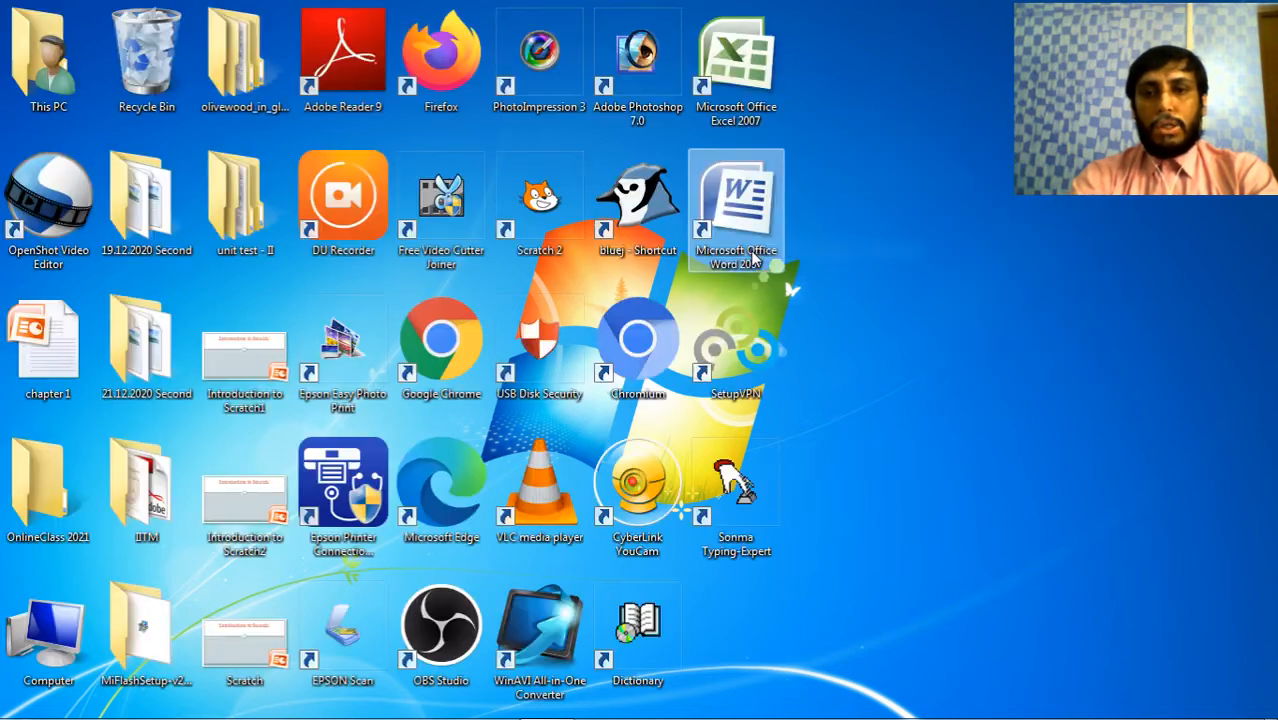
Disable the display of desktop gadgets and the automatic arrangement of desktop icons
right_click(958, 145)
mouse_move(990, 152)
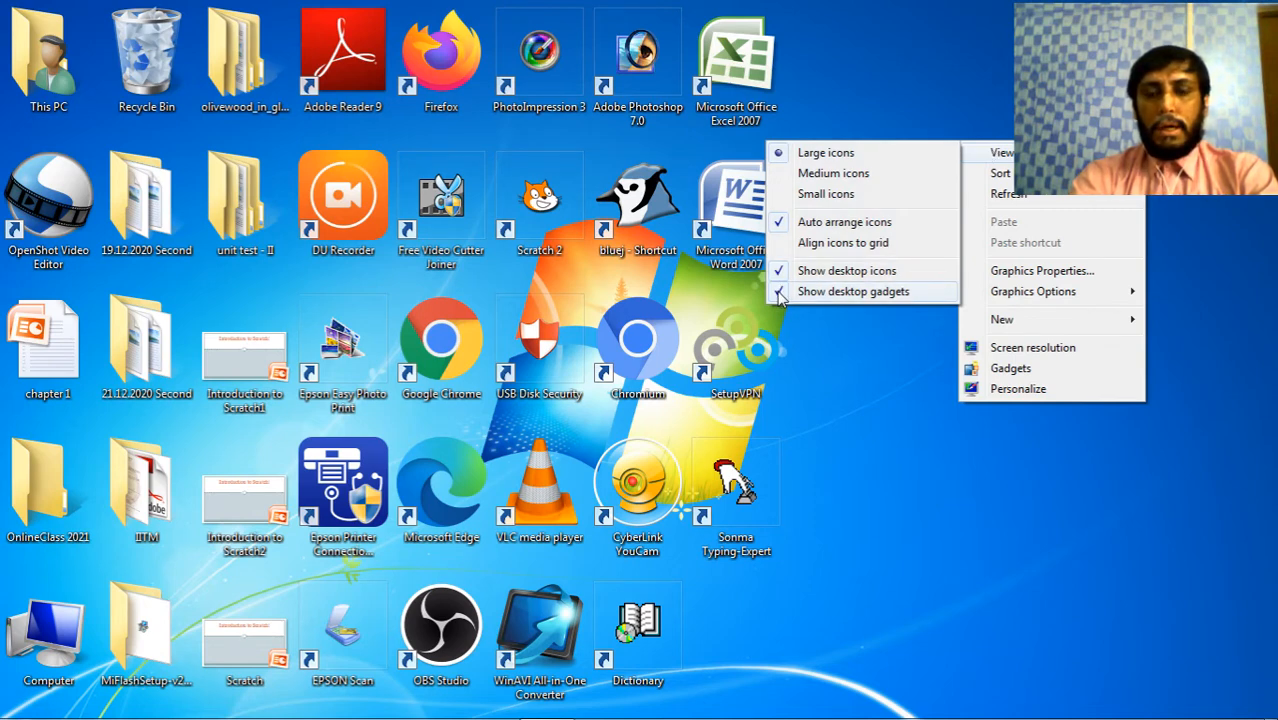
click(779, 293)
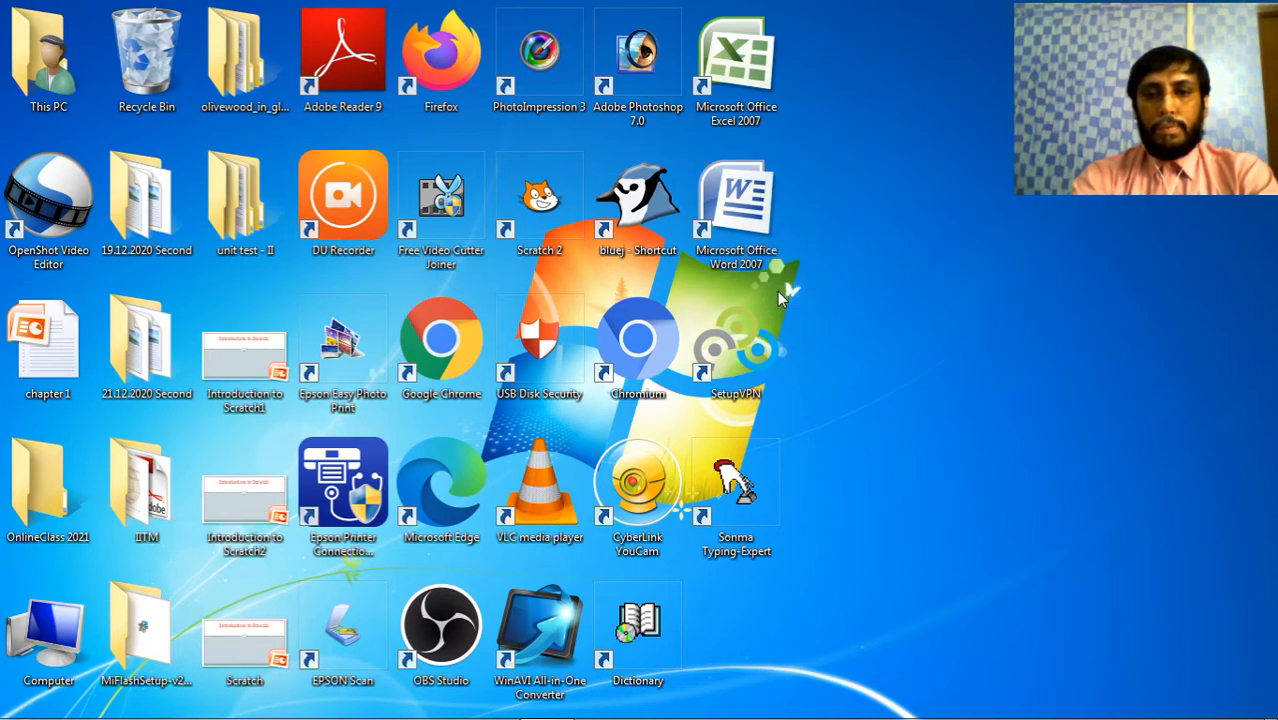
right_click(920, 171)
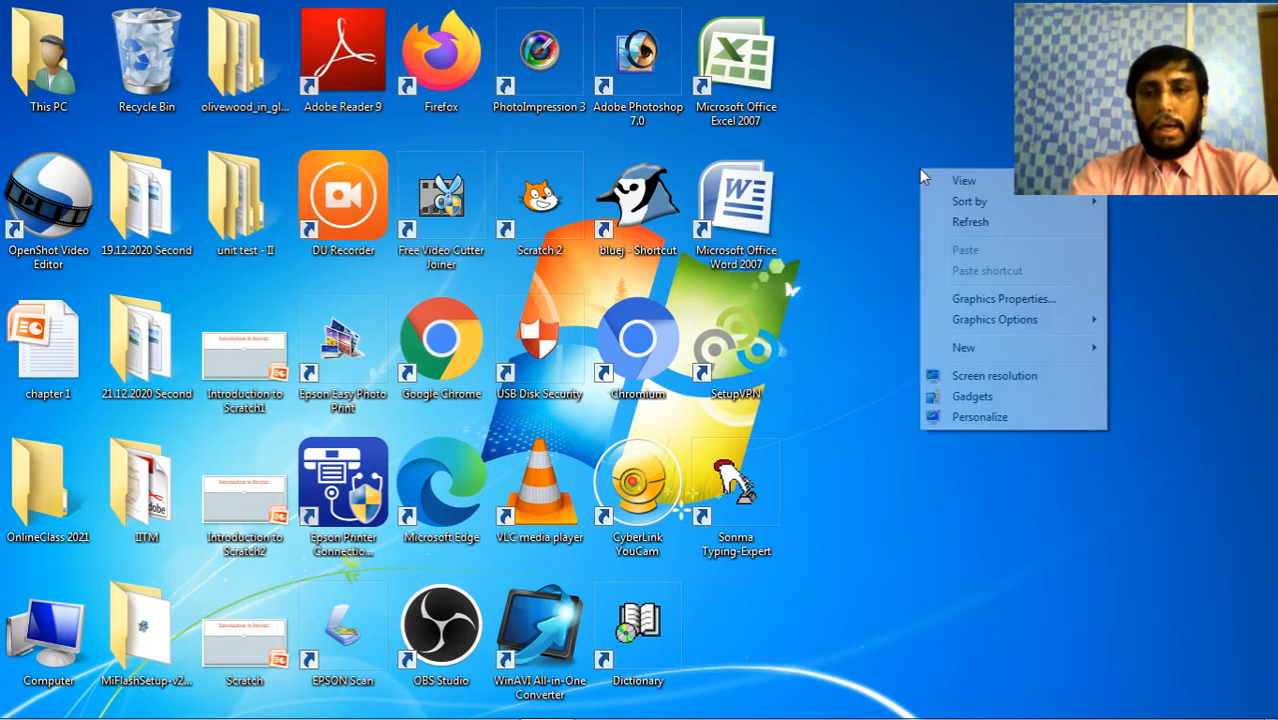
mouse_move(924, 178)
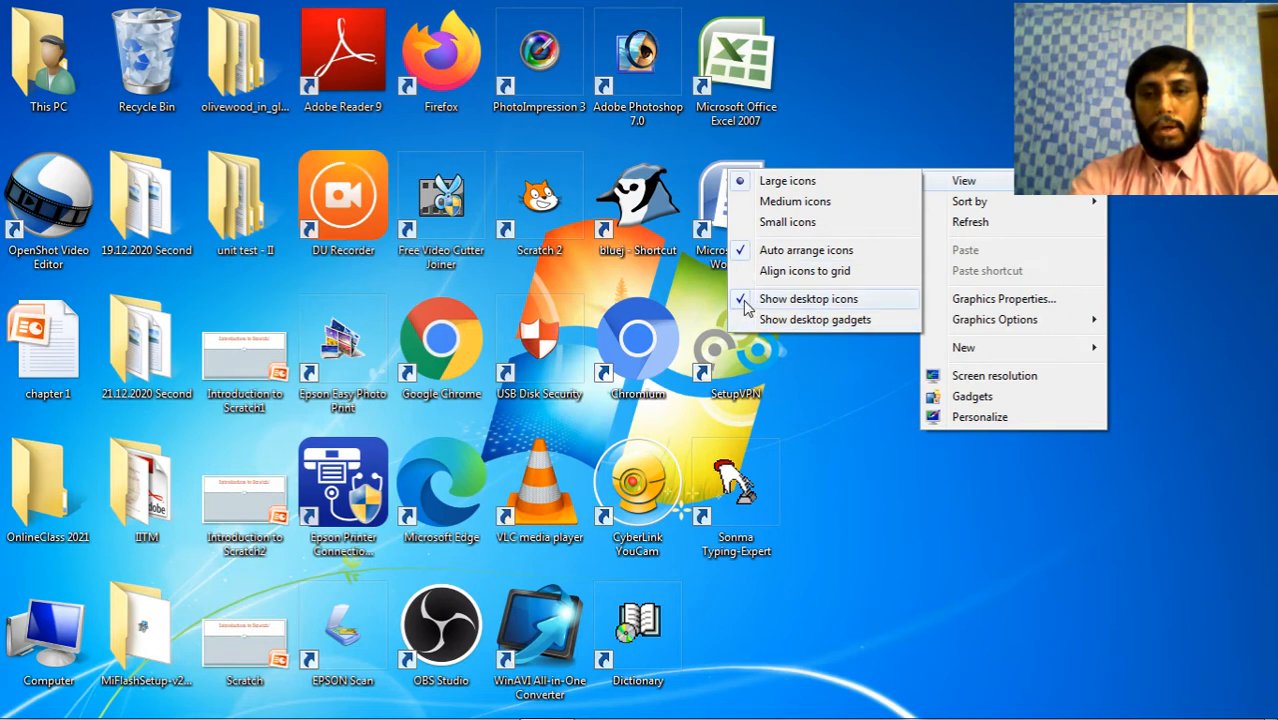
click(742, 257)
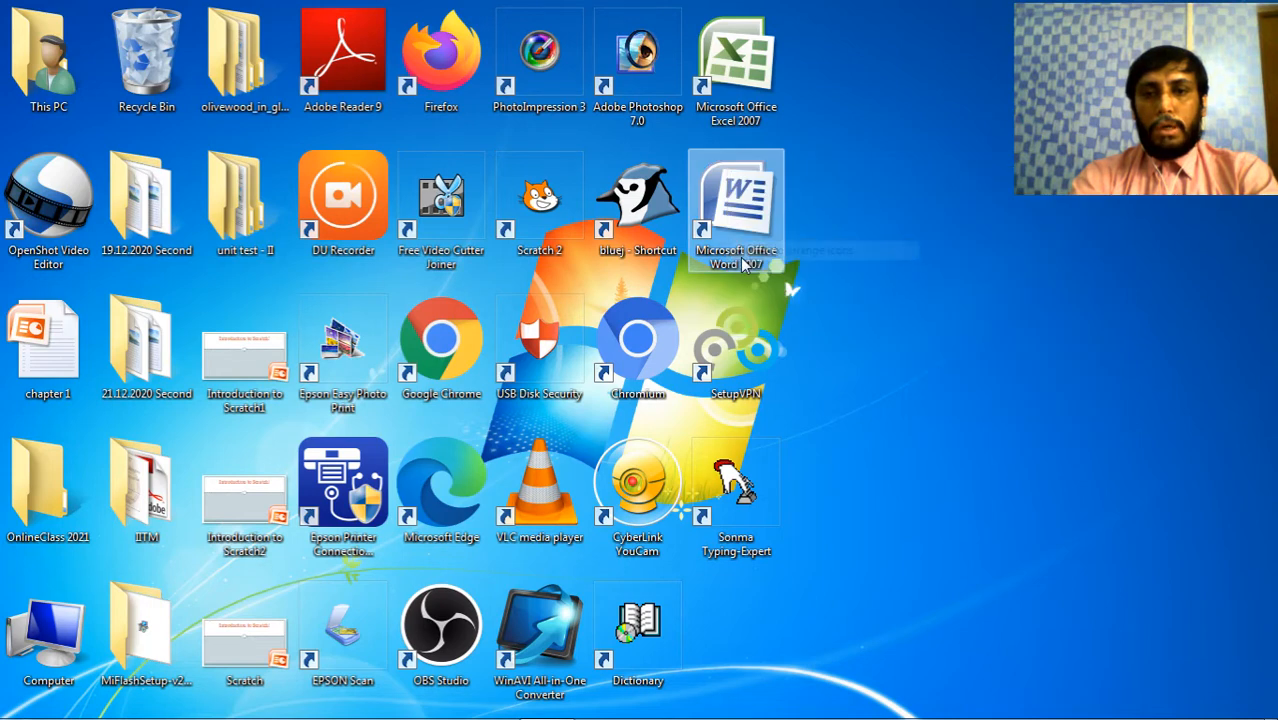
Hide the desktop icons and enable the display of desktop gadgets
right_click(954, 133)
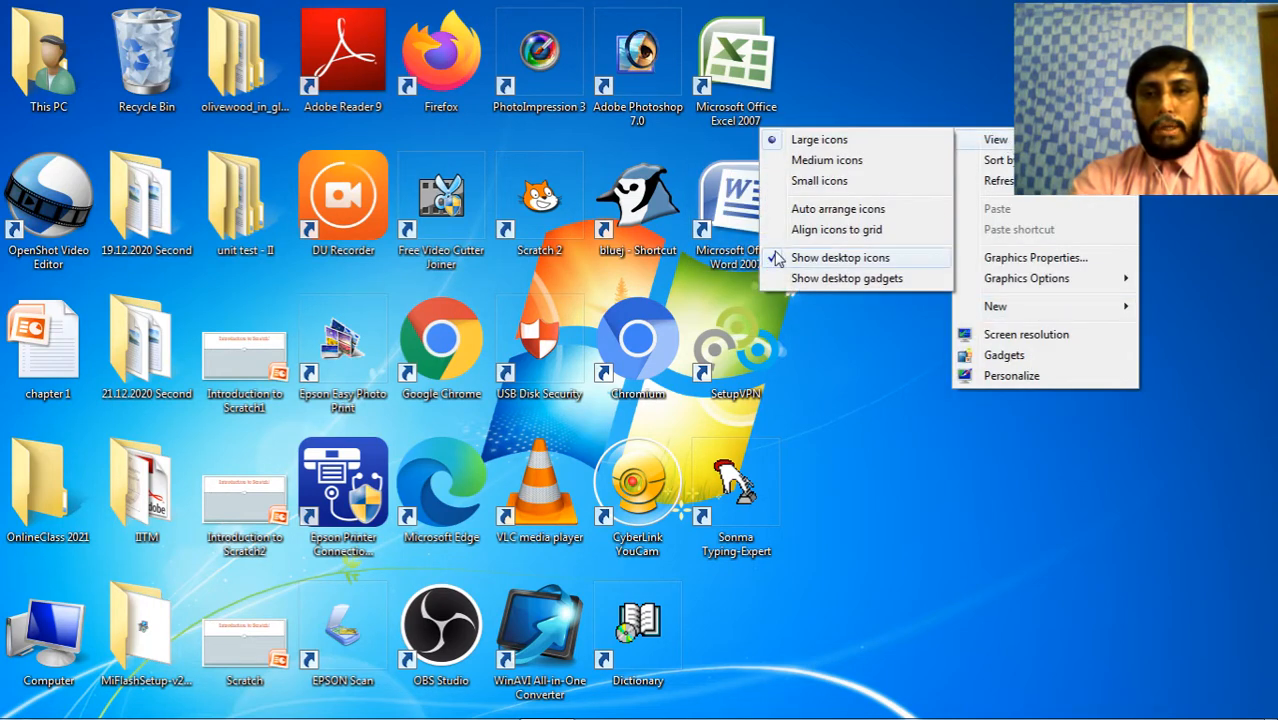
click(775, 258)
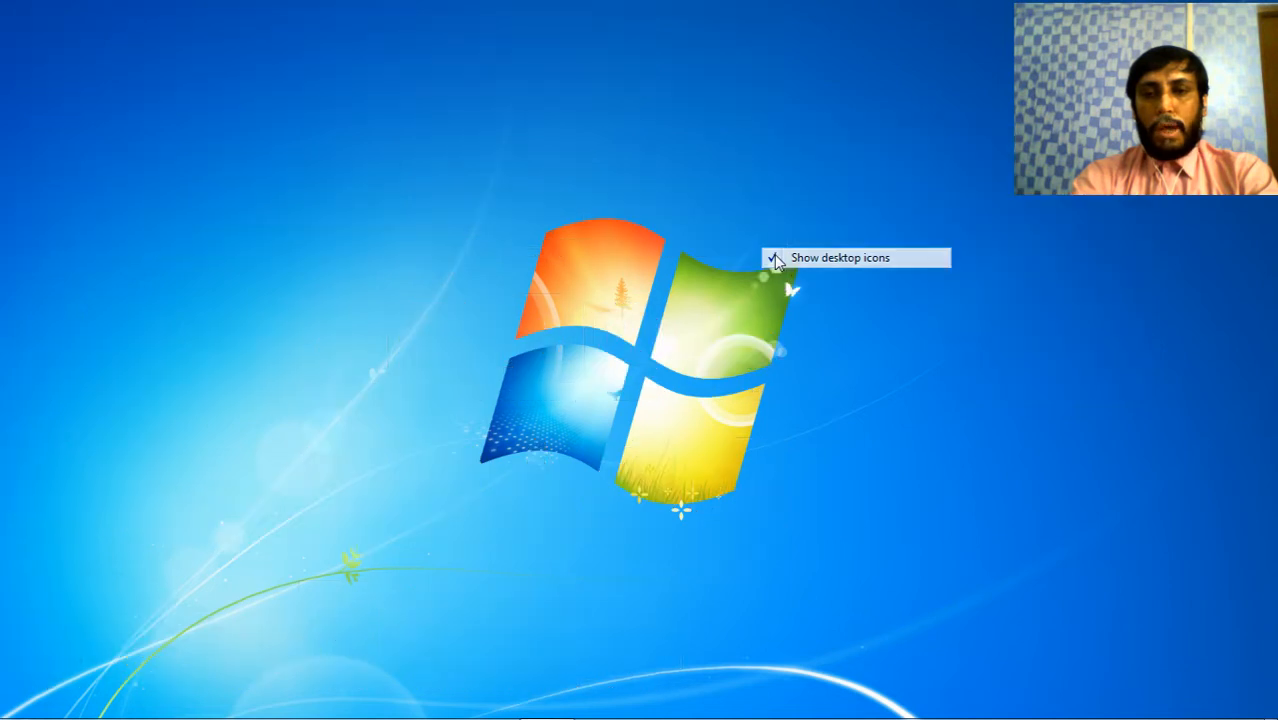
right_click(943, 95)
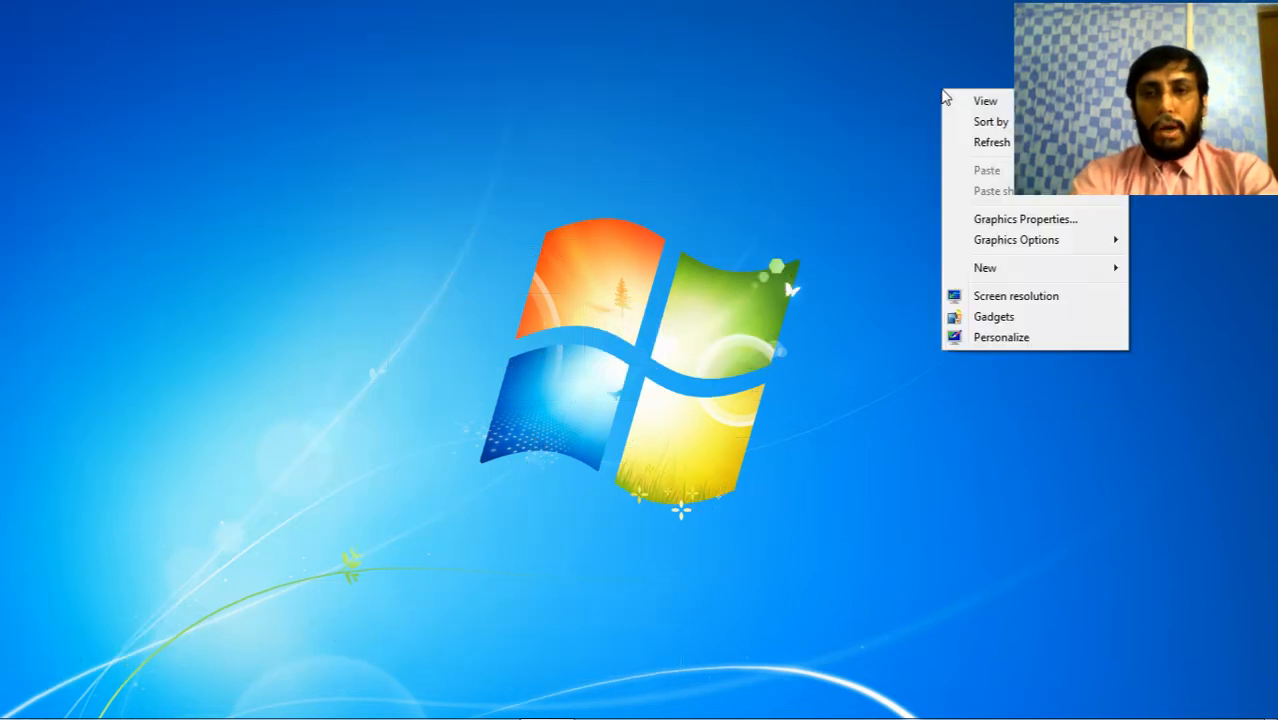
mouse_move(970, 103)
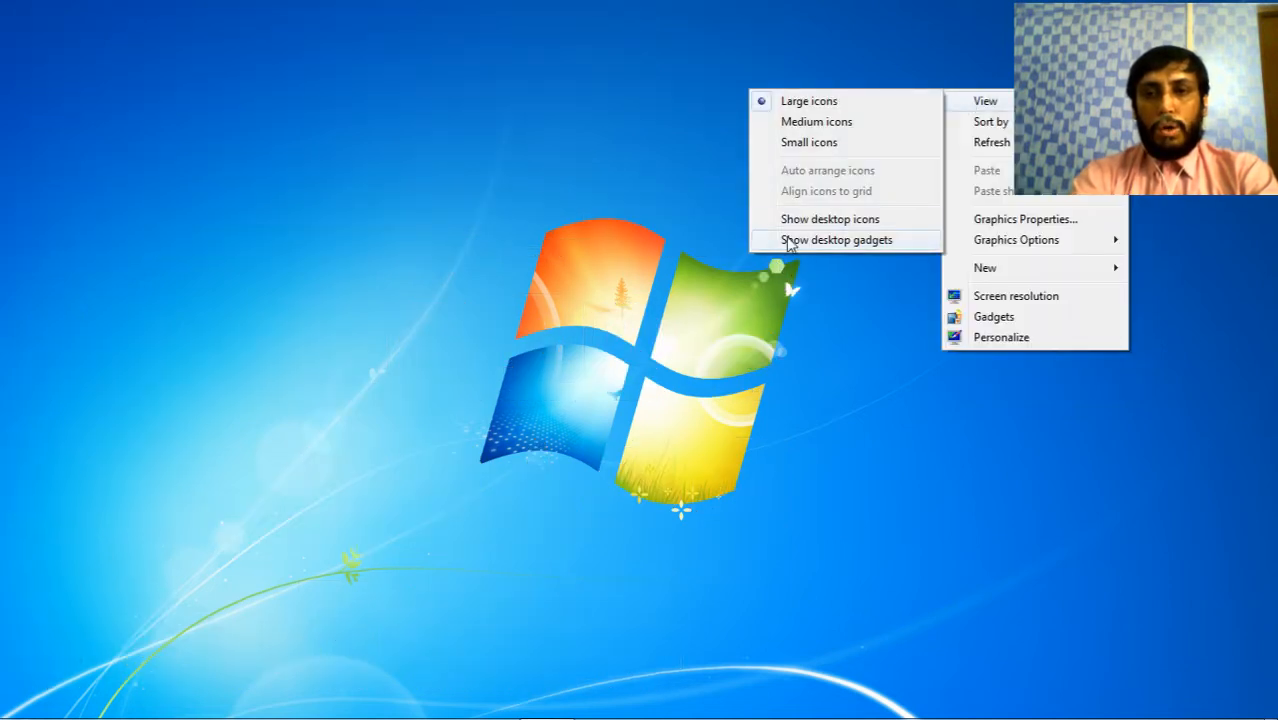
click(786, 239)
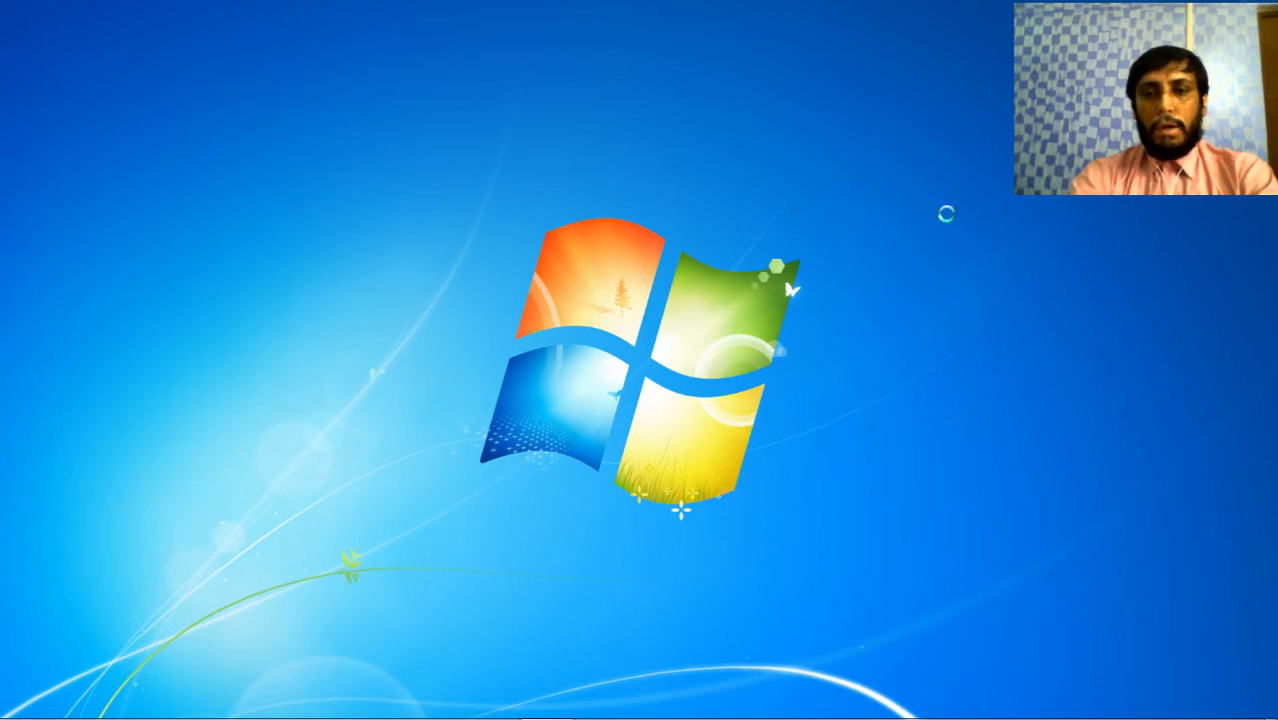
Enable the display of desktop icons again and review the desktop view options without changing them
right_click(946, 213)
mouse_move(978, 228)
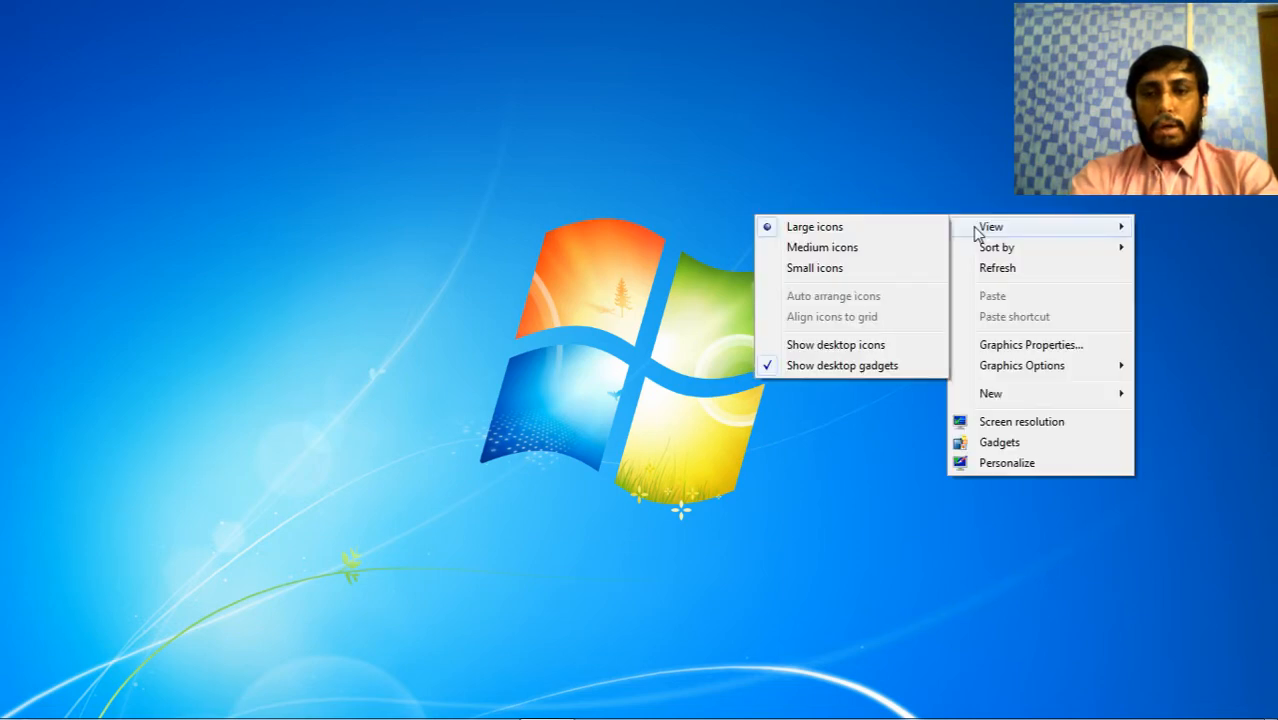
click(818, 345)
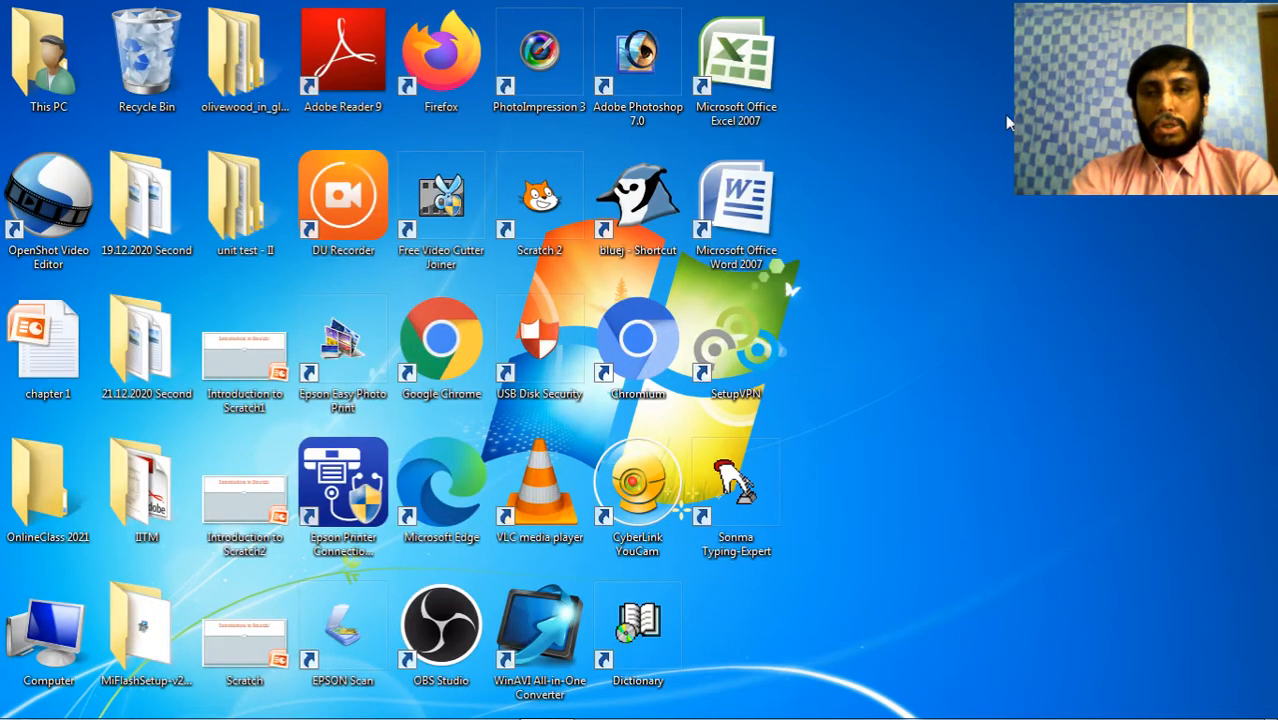
right_click(1007, 122)
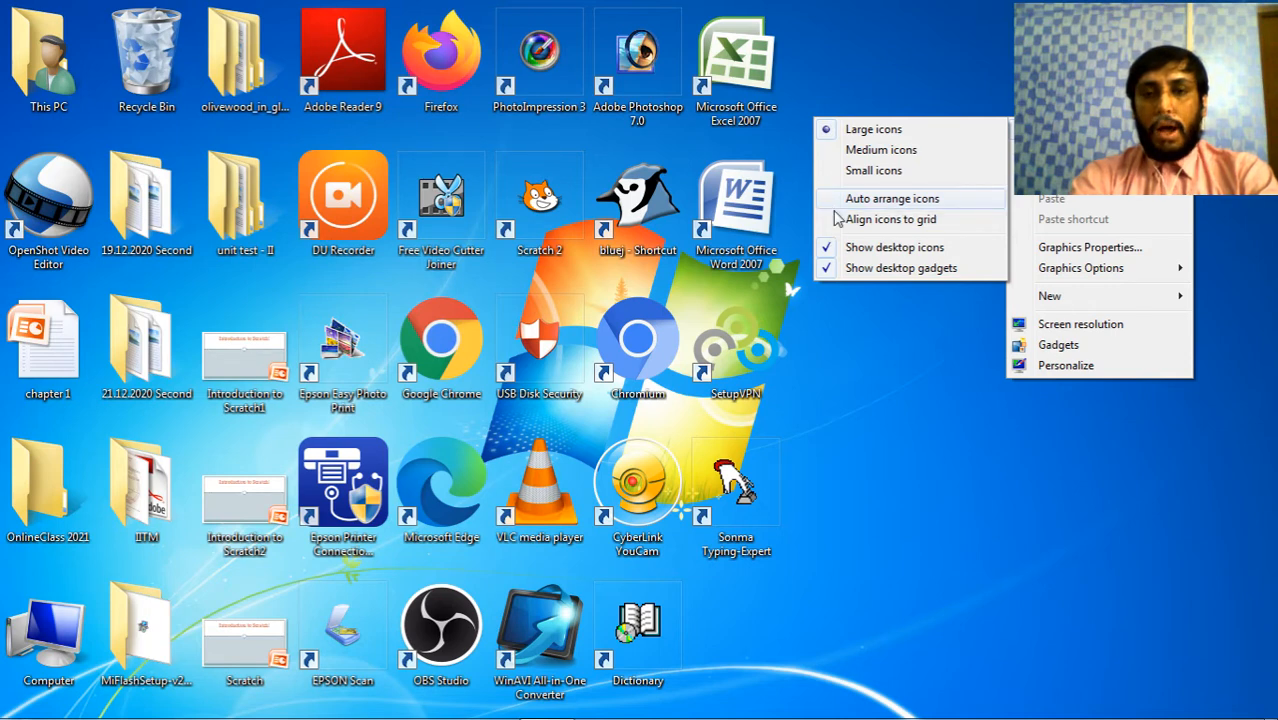
click(834, 333)
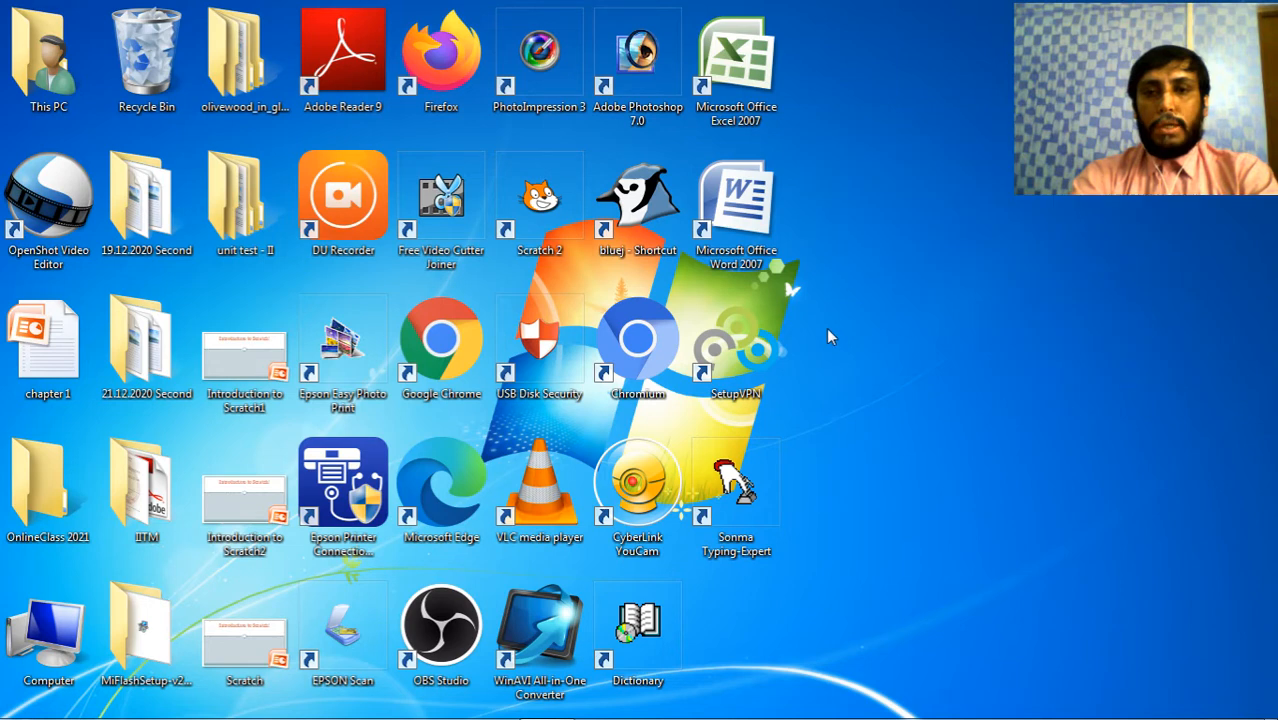
Open Microsoft Office Excel 2007 from its desktop shortcut and close it again
double_click(738, 68)
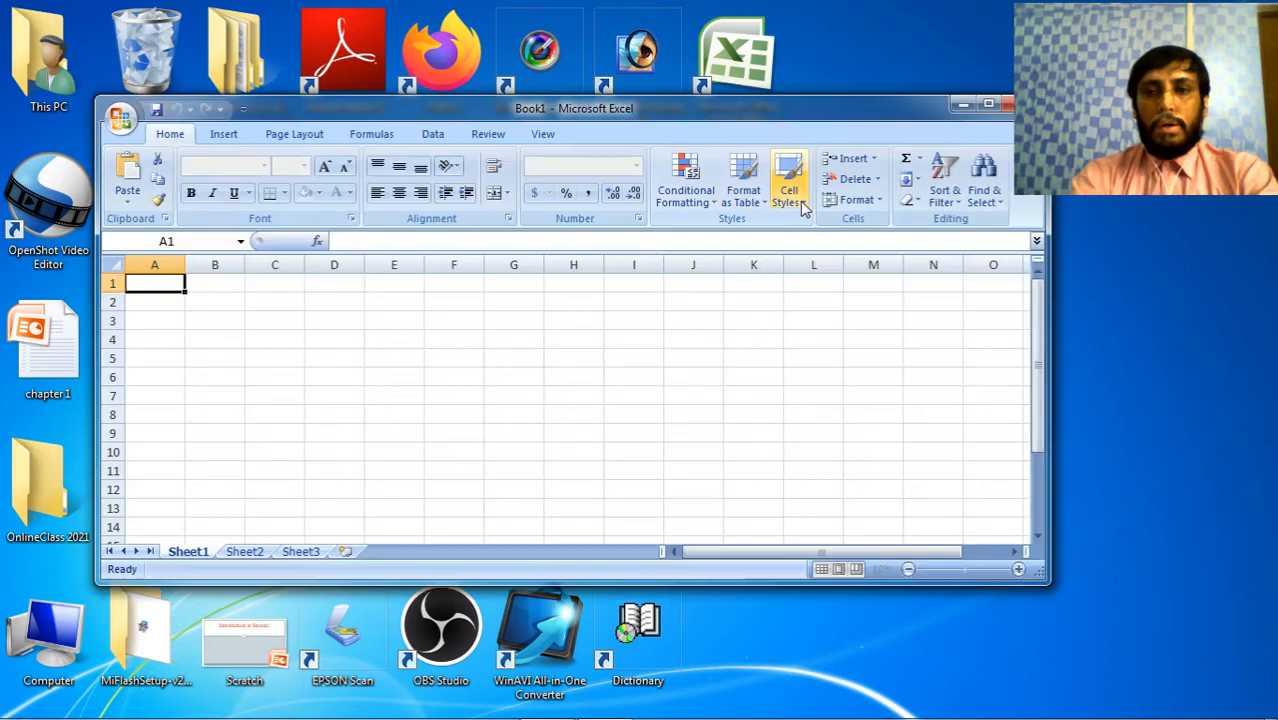
key(alt+F4)
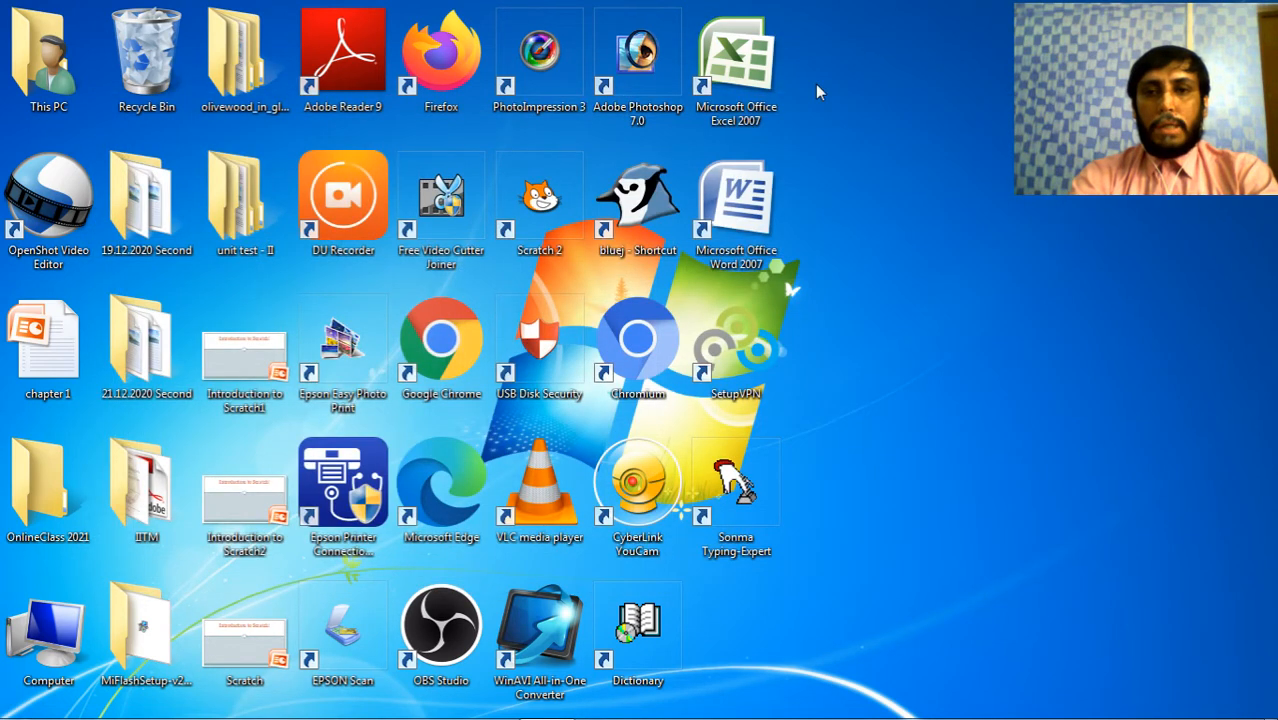
Move the Microsoft Office Excel 2007 and Scratch 2 shortcuts out of the icon columns into the empty desktop area
drag(743, 74, 1130, 112)
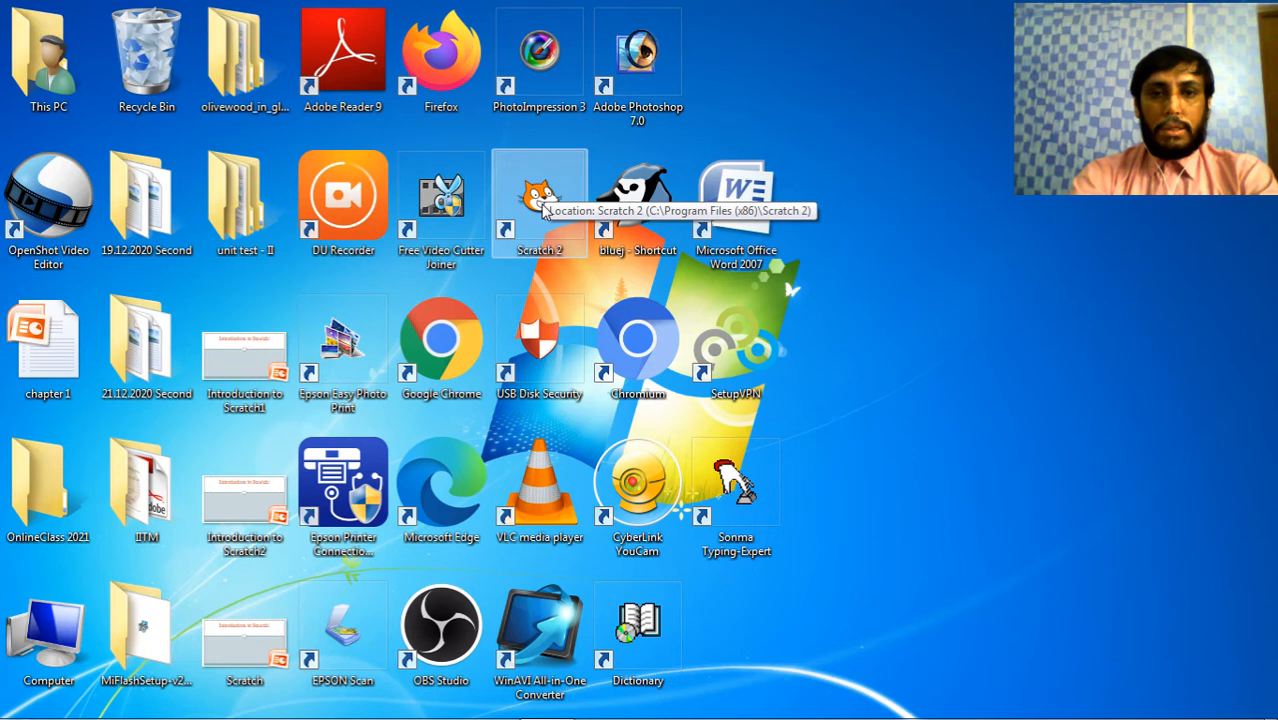
drag(545, 205, 894, 63)
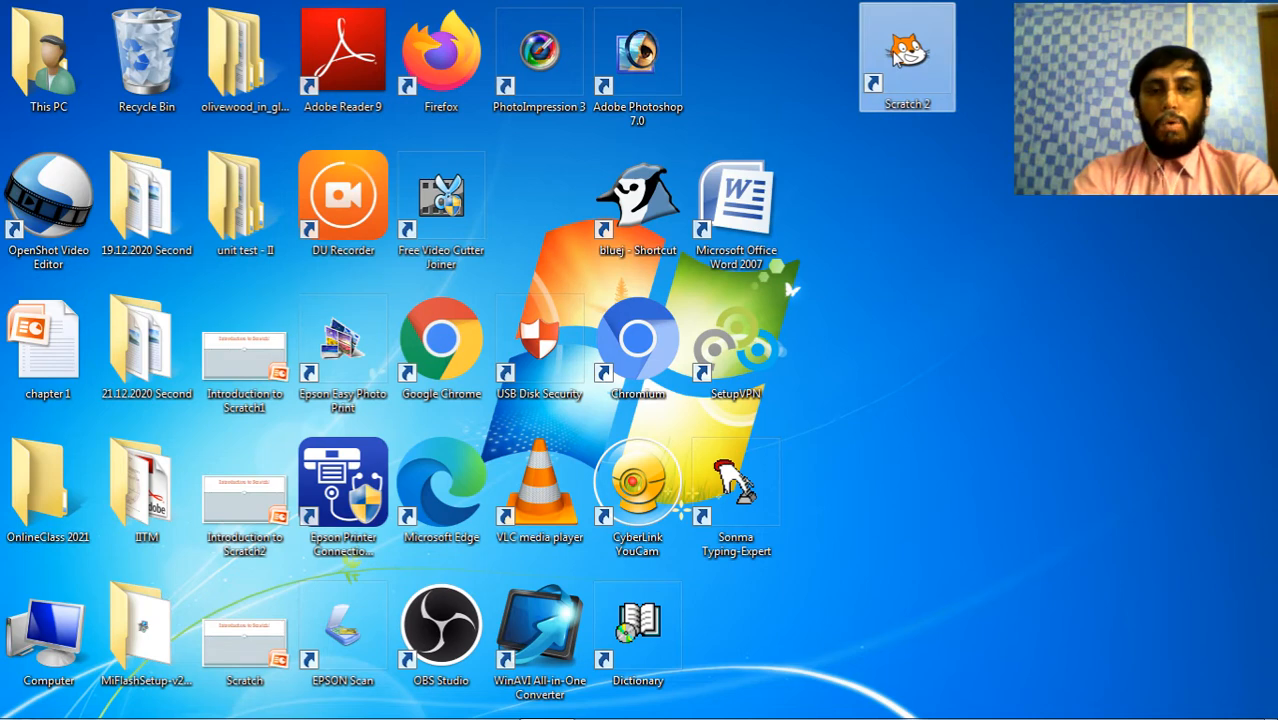
Turn on the automatic arrangement of desktop icons
right_click(937, 296)
mouse_move(978, 305)
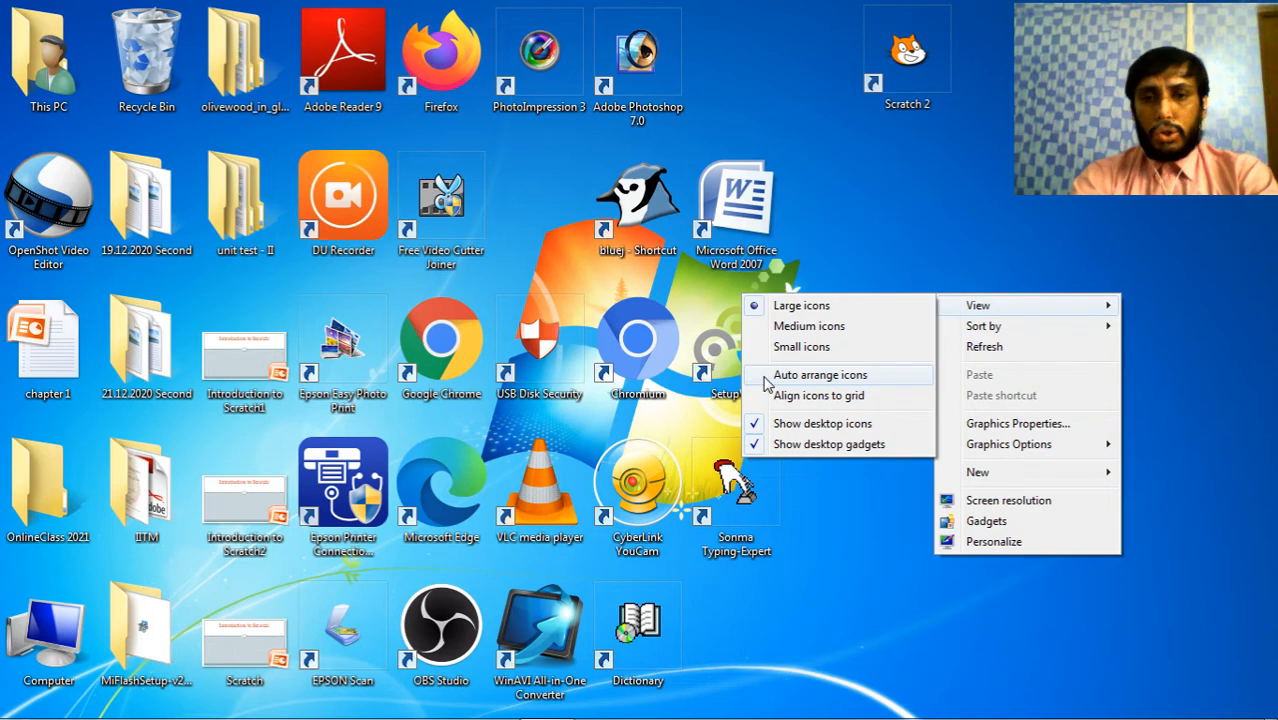
click(767, 376)
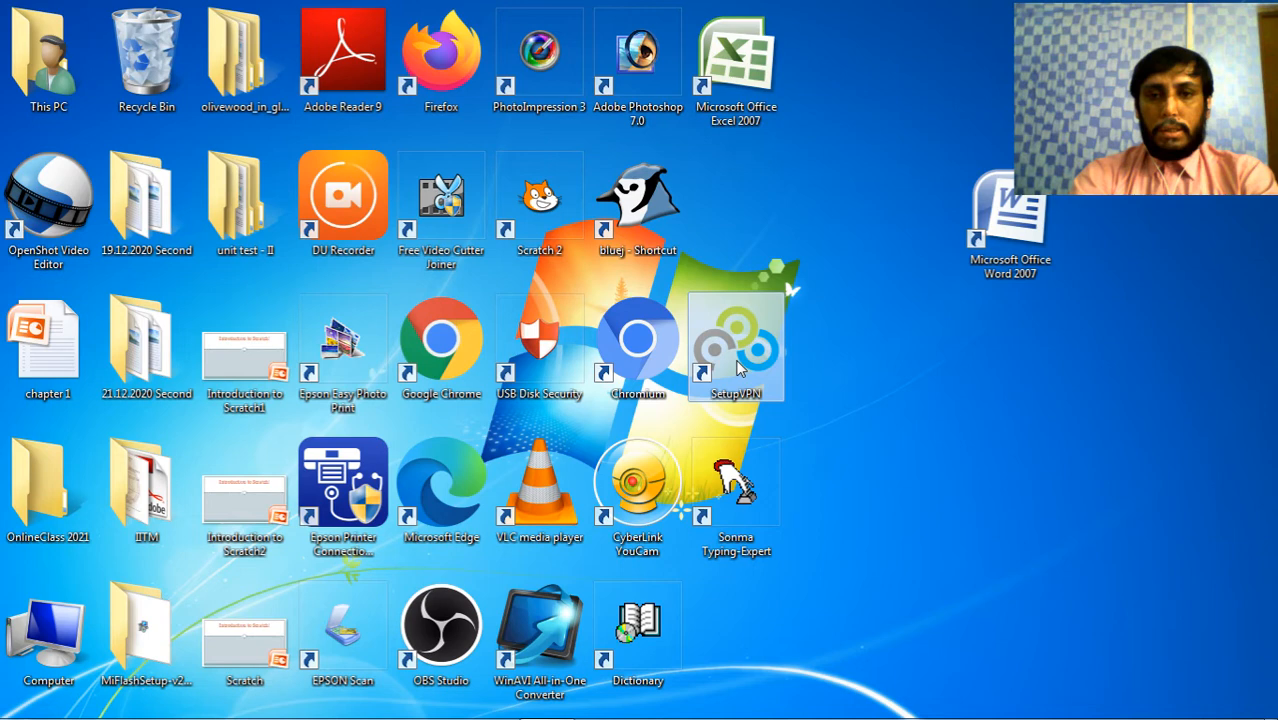
Move the SetupVPN shortcut into the empty desktop area below the Microsoft Office Word 2007 shortcut
drag(737, 362, 969, 406)
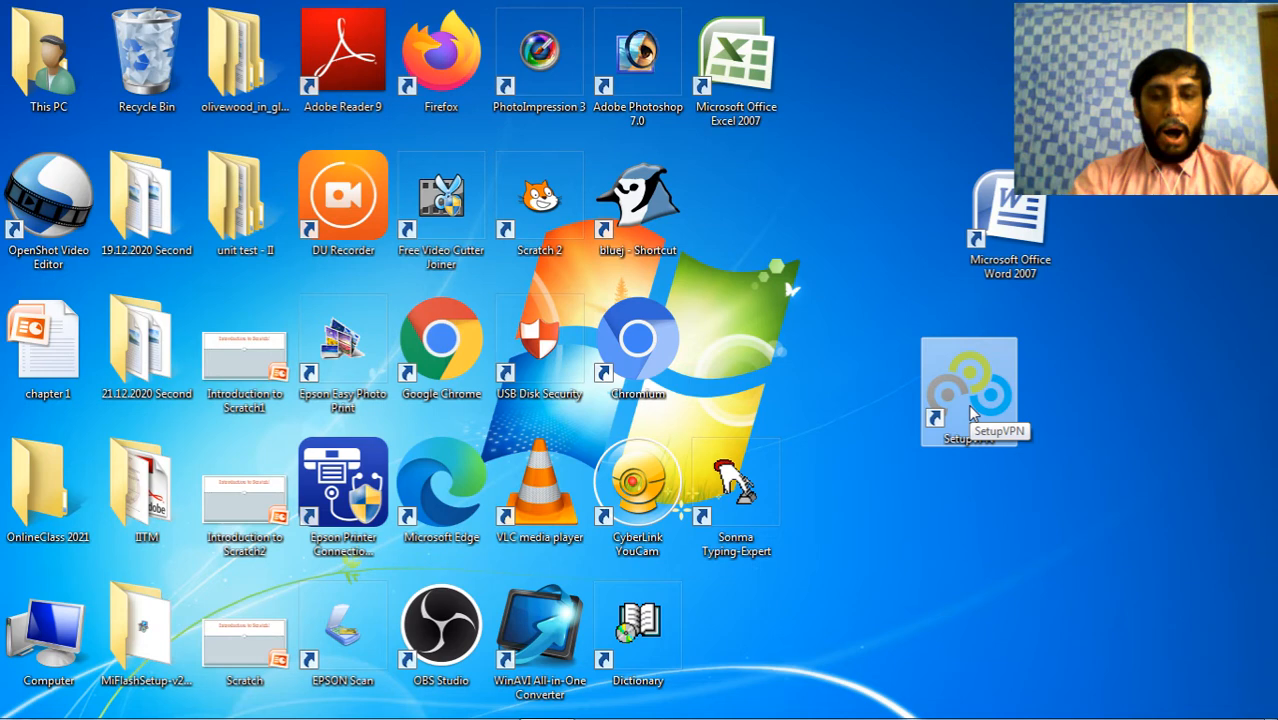
Reveal the auto-hidden taskbar and dismiss the Start menu search
mouse_move(748, 712)
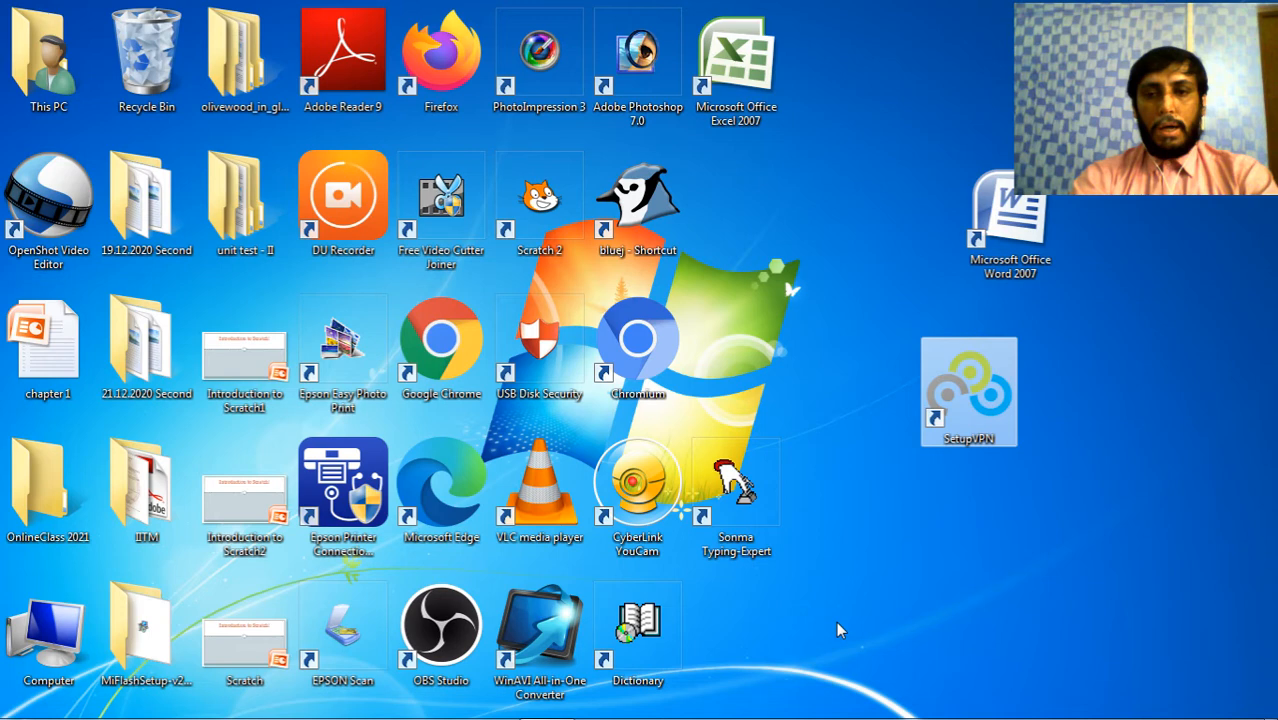
mouse_move(16, 712)
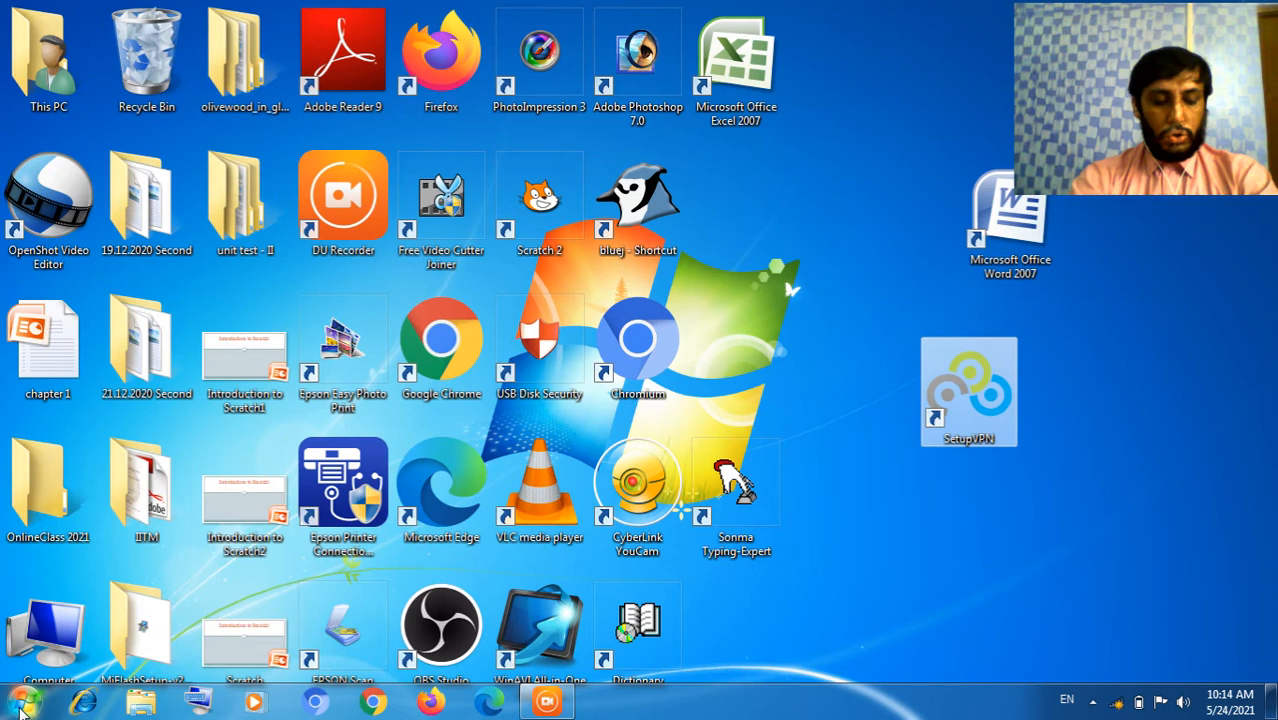
mouse_move(545, 712)
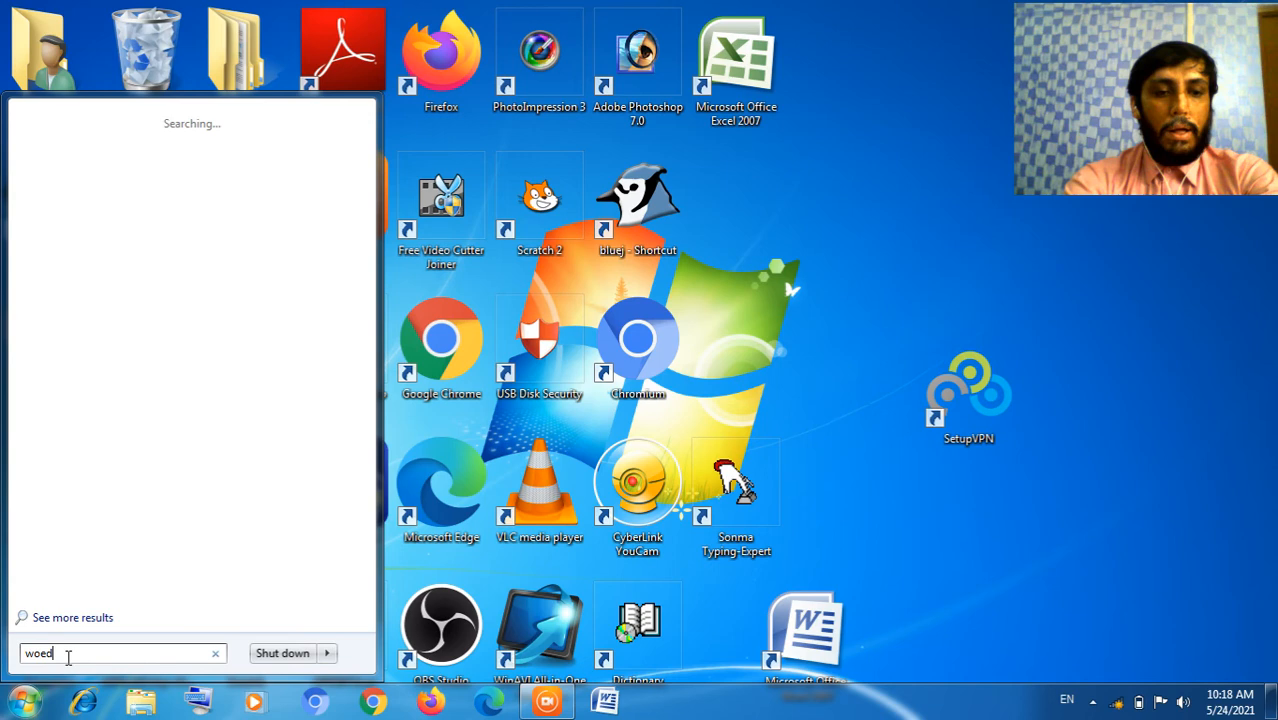
key(Escape)
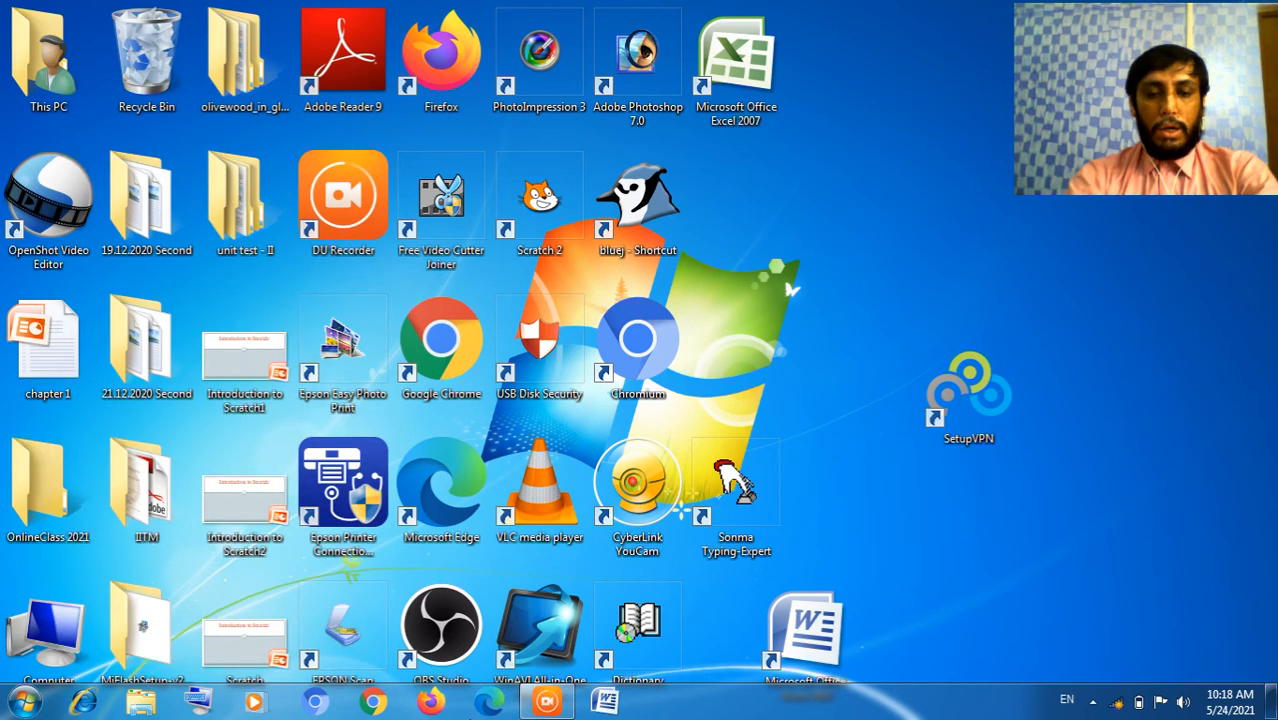